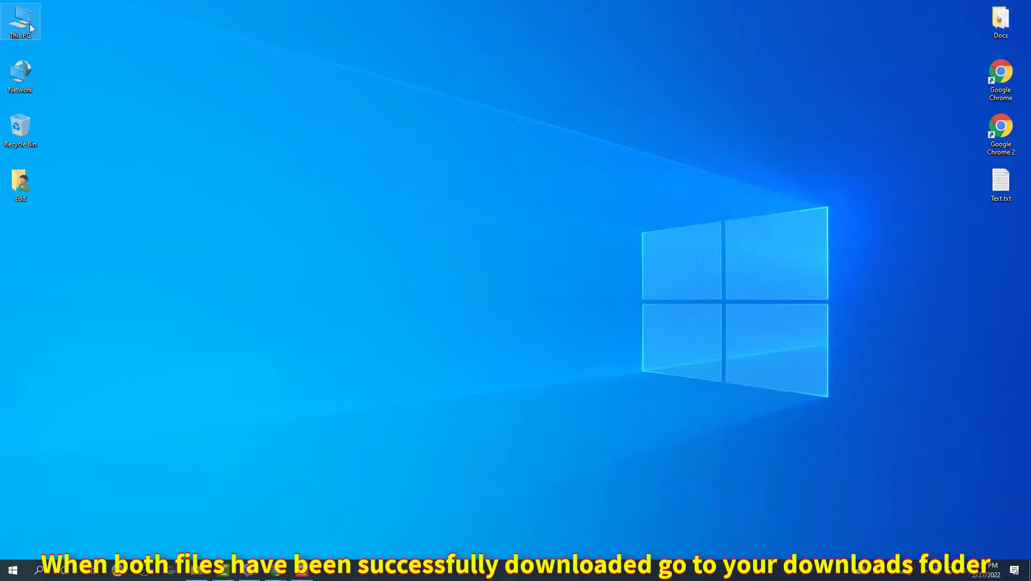
With both downloads complete, open This PC in File Explorer from the desktop icon.
{"action": "double_click", "coordinate": [30, 24]}
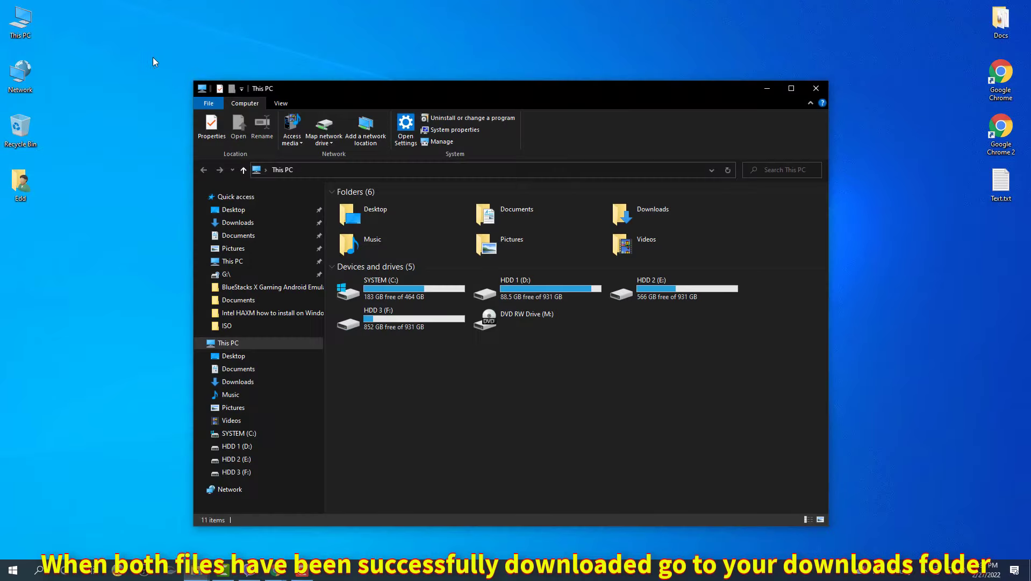
Run the VMware-player-full-16.2.2 installer from the Downloads folder.
{"action": "double_click", "coordinate": [613, 208]}
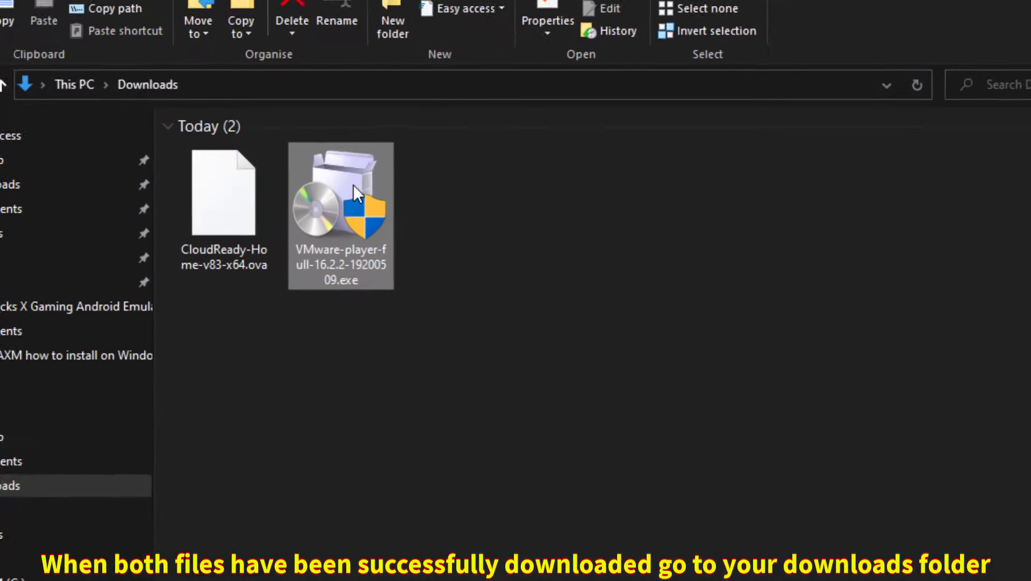
{"action": "double_click", "coordinate": [319, 174]}
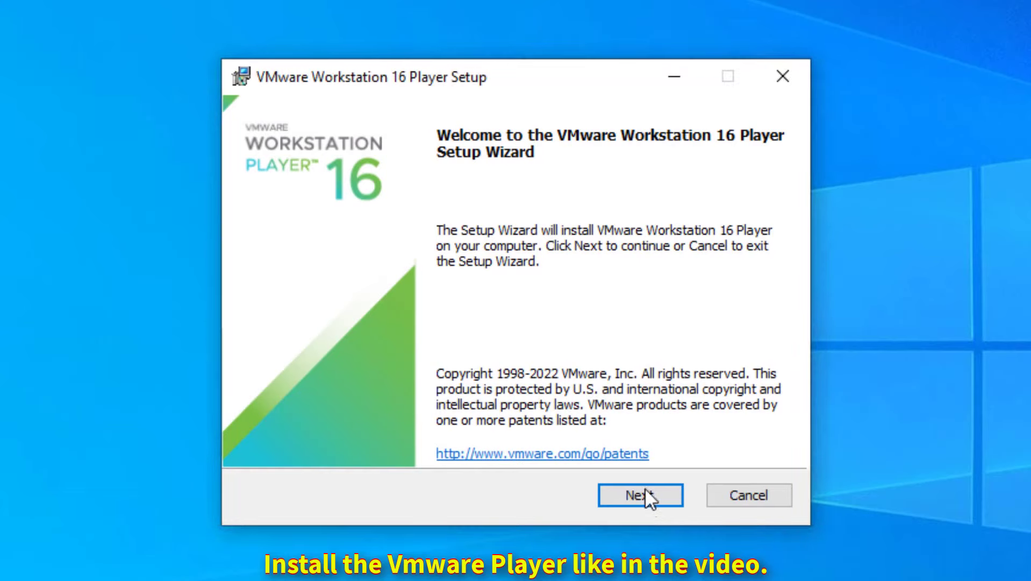
Install VMware Player, accepting the licence, default install options and both shortcuts.
{"action": "left_click", "coordinate": [643, 490]}
{"action": "key", "text": "alt+a"}
{"action": "left_click", "coordinate": [636, 495]}
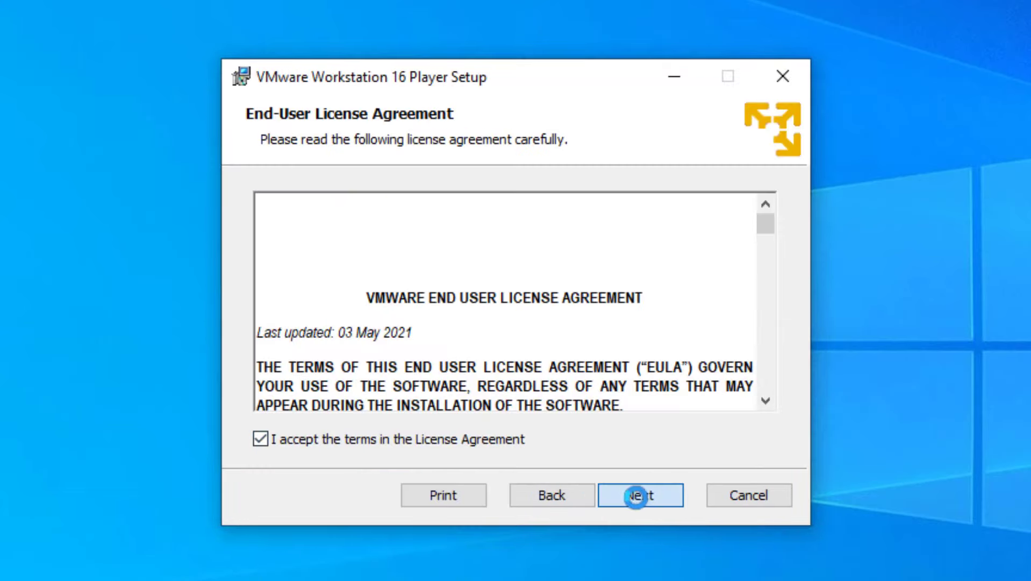
{"action": "left_click", "coordinate": [636, 493]}
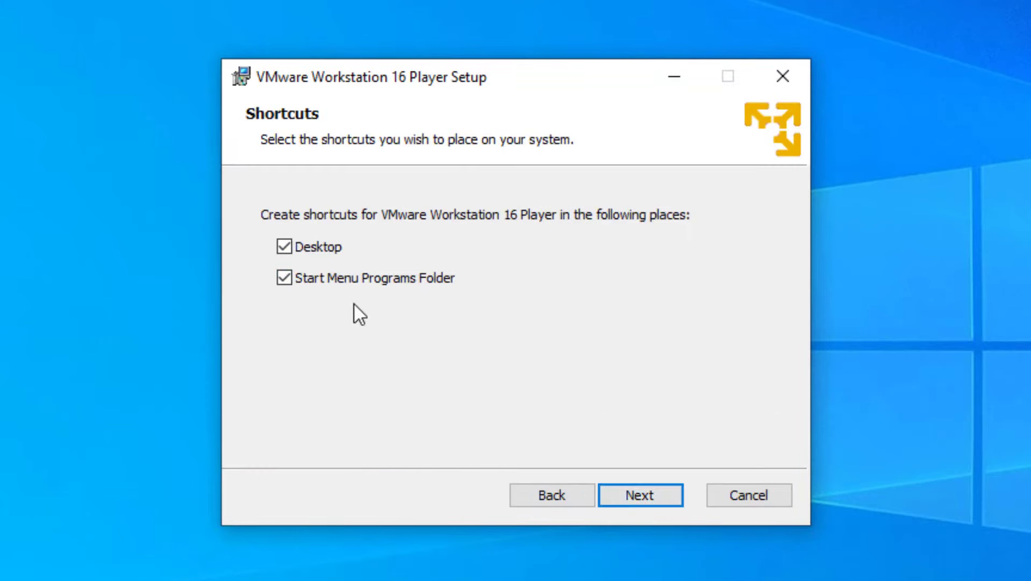
{"action": "left_click", "coordinate": [624, 491]}
{"action": "left_click", "coordinate": [638, 490]}
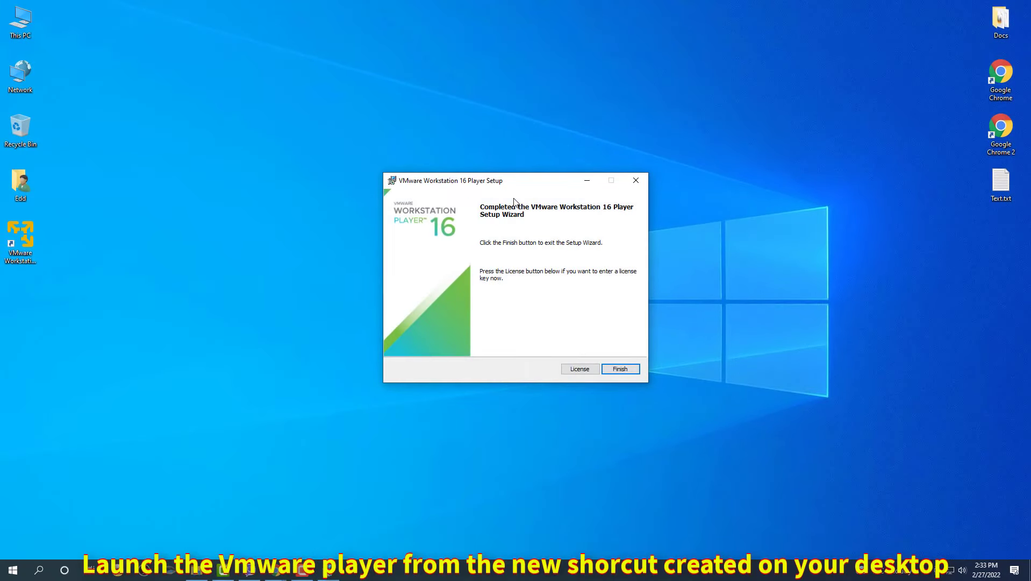
Close the finished wizard, move the desktop shortcut aside, and launch VMware Workstation 16 Player.
{"action": "left_click", "coordinate": [621, 368]}
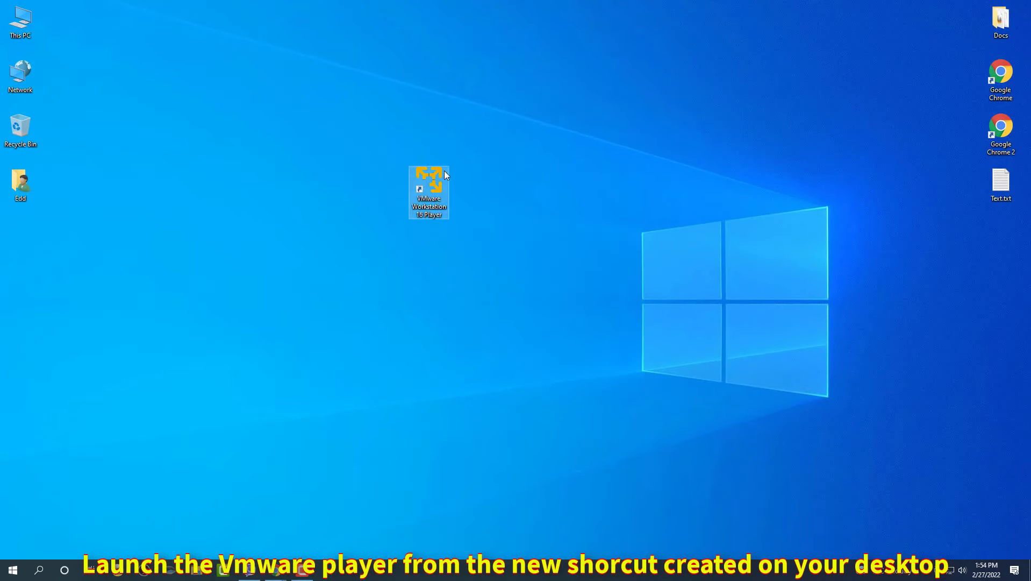
{"action": "left_click_drag", "start_coordinate": [430, 186], "coordinate": [554, 188]}
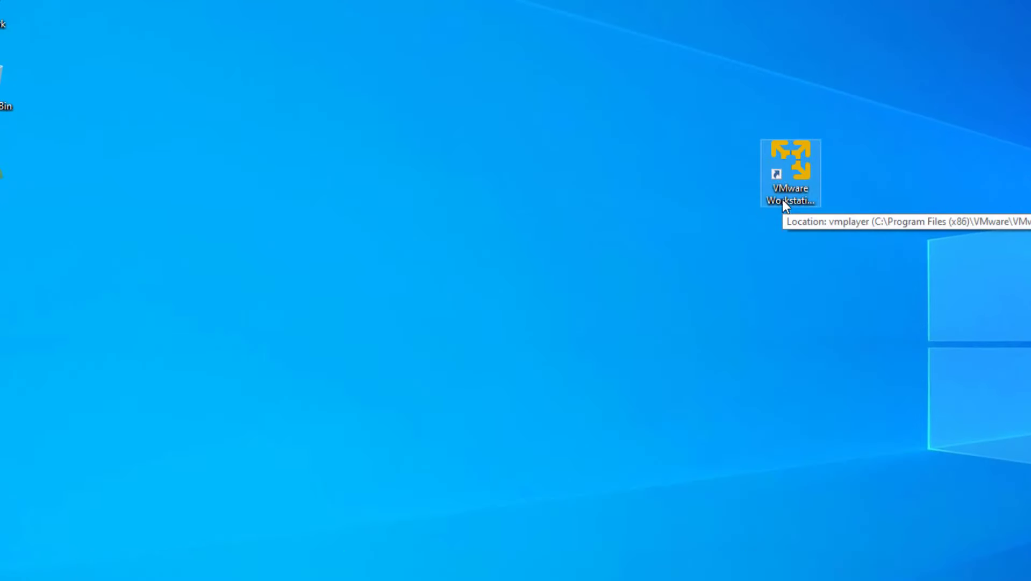
{"action": "double_click", "coordinate": [782, 199]}
Import the CloudReady .ova image as a virtual machine named 'Chrome OS'.
{"action": "left_click", "coordinate": [484, 252]}
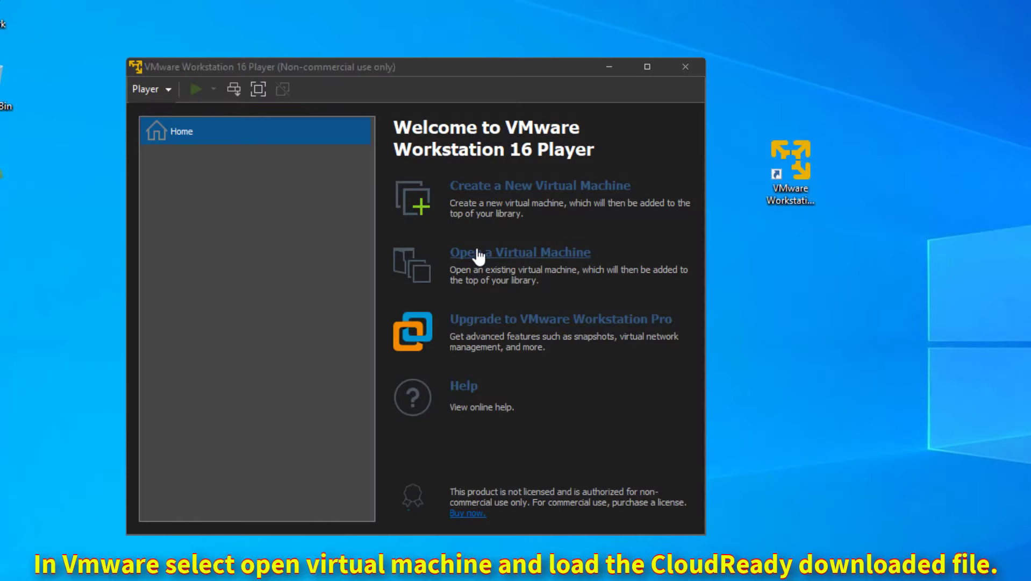
{"action": "left_click", "coordinate": [293, 258]}
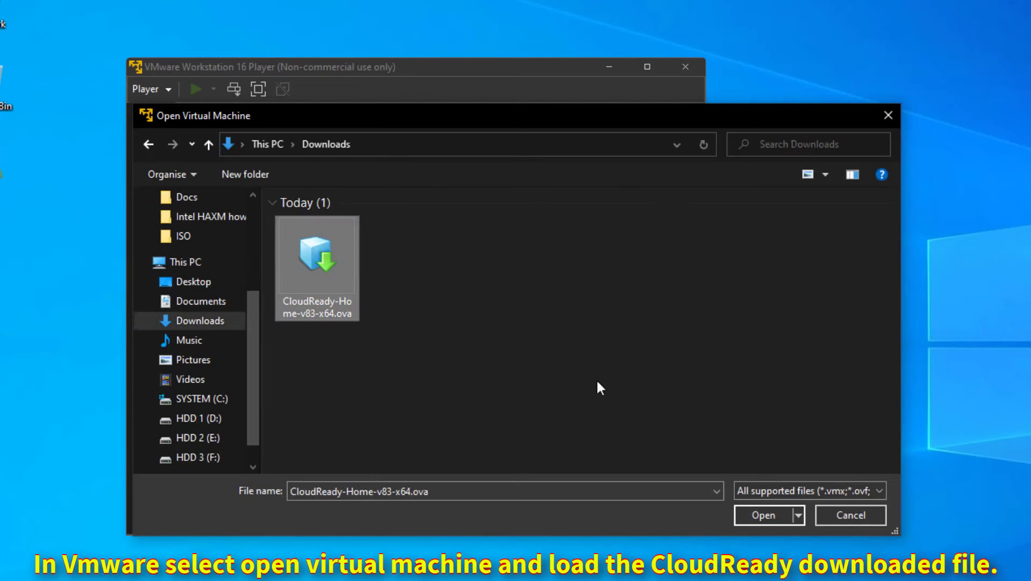
{"action": "left_click", "coordinate": [739, 515]}
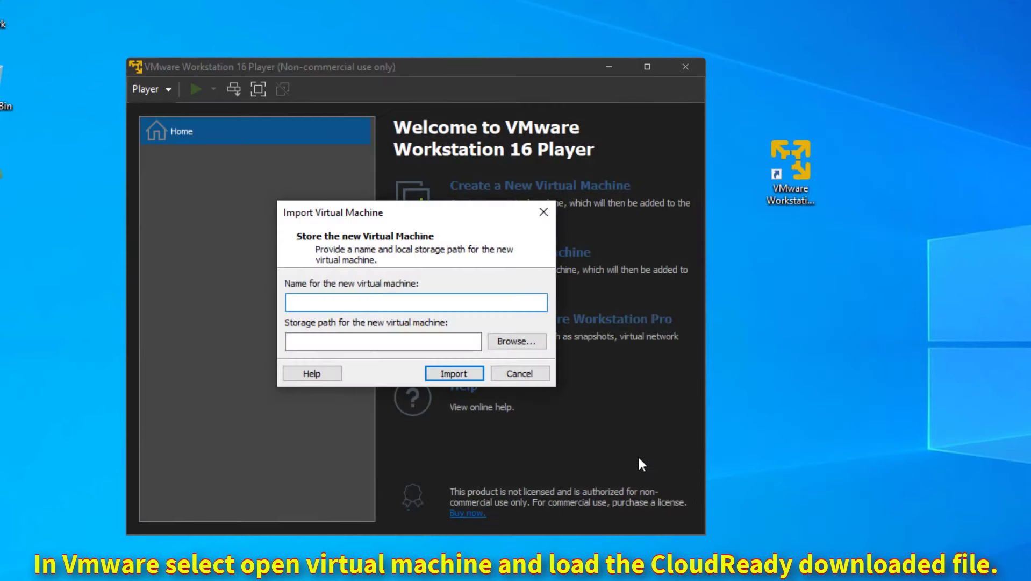
{"action": "type", "text": "Chrome OS"}
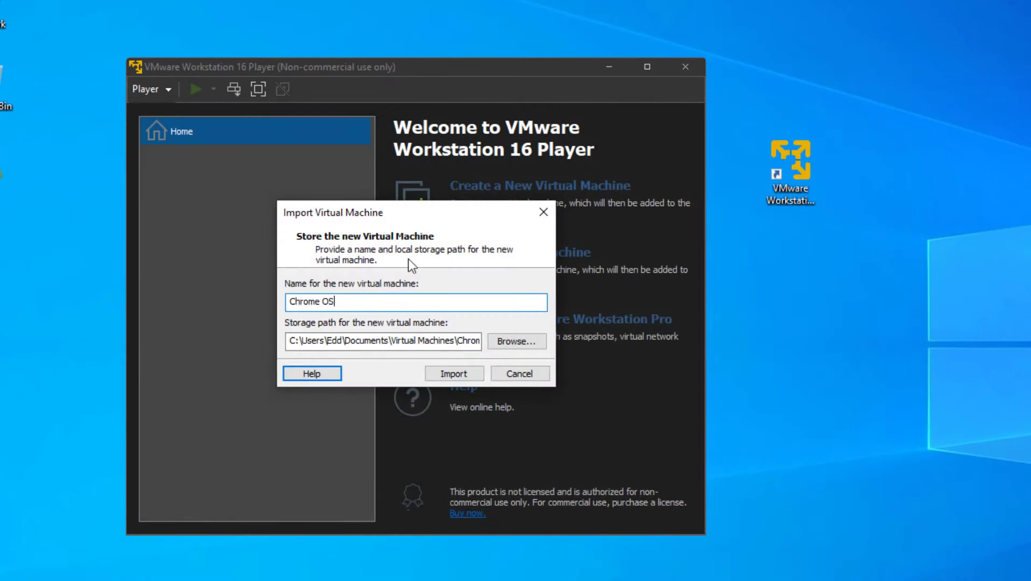
{"action": "left_click", "coordinate": [457, 374]}
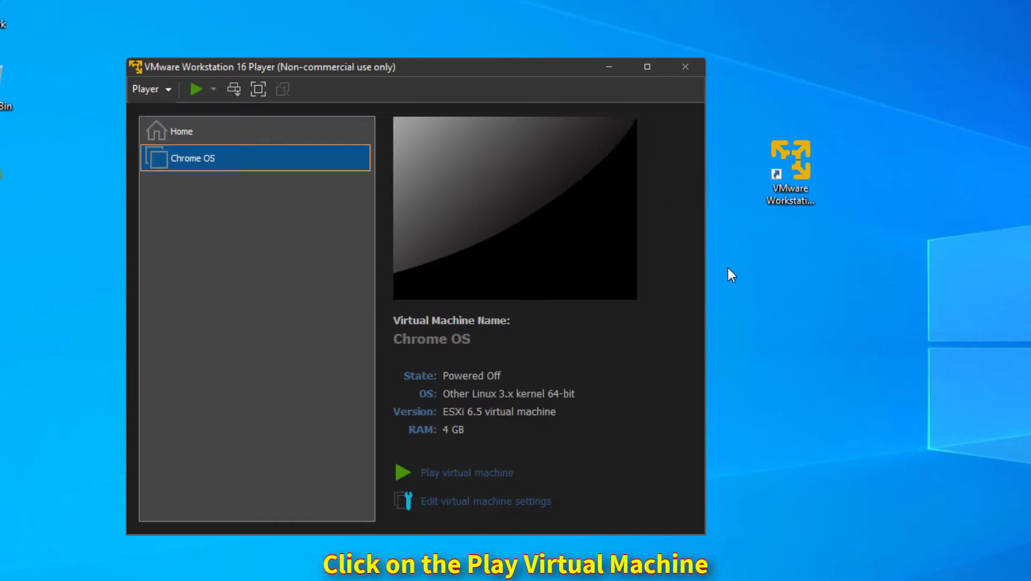
Power on the Chrome OS virtual machine and reposition its window.
{"action": "left_click", "coordinate": [501, 347]}
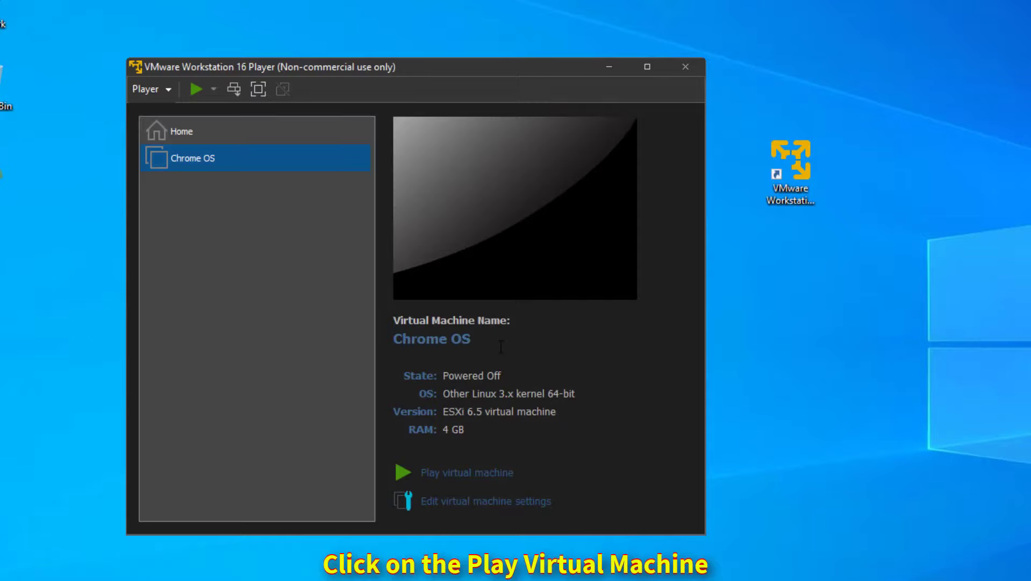
{"action": "left_click", "coordinate": [462, 474]}
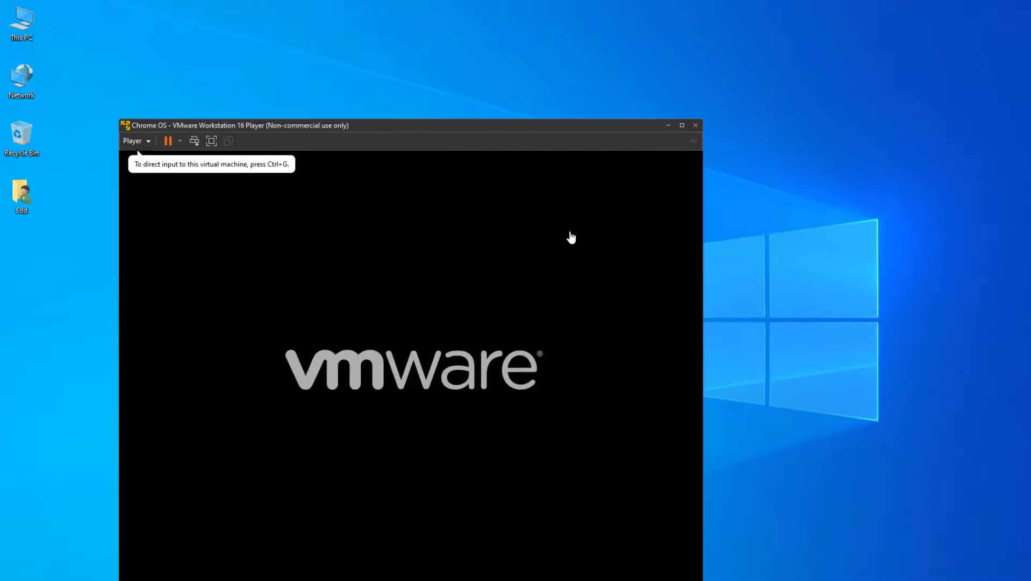
{"action": "left_click_drag", "start_coordinate": [459, 74], "coordinate": [470, 61]}
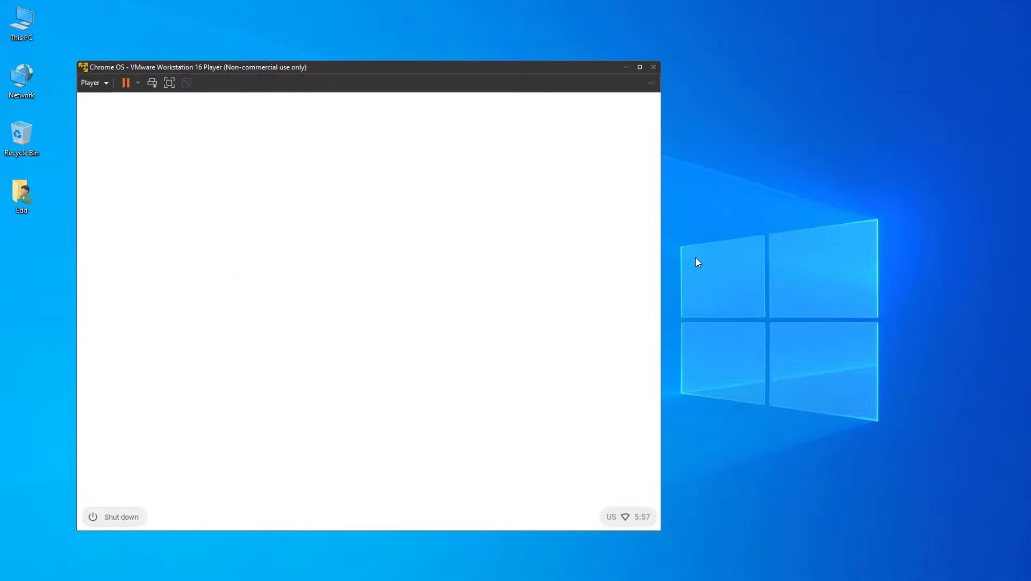
Join the PC2GO Wi-Fi network with its password and begin Chrome OS setup.
{"action": "left_click", "coordinate": [561, 419]}
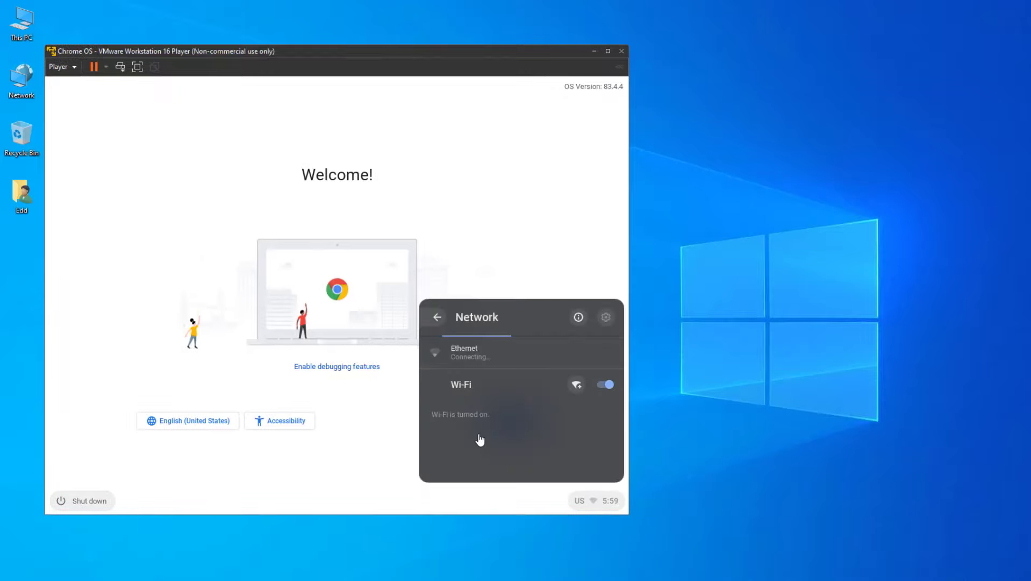
{"action": "left_click", "coordinate": [436, 442]}
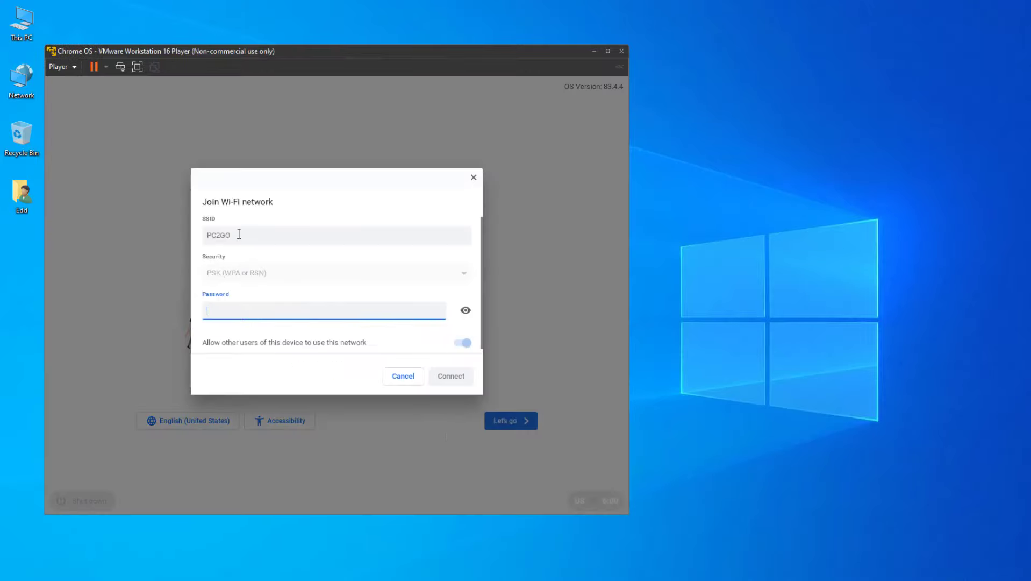
{"action": "type", "text": "•••••"}
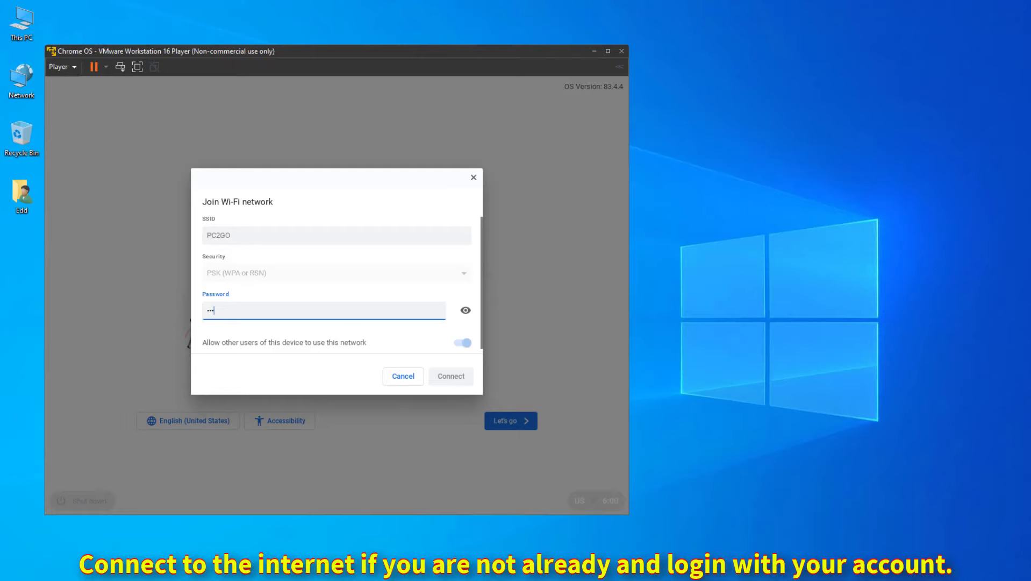
{"action": "type", "text": "••••"}
{"action": "left_click", "coordinate": [437, 382]}
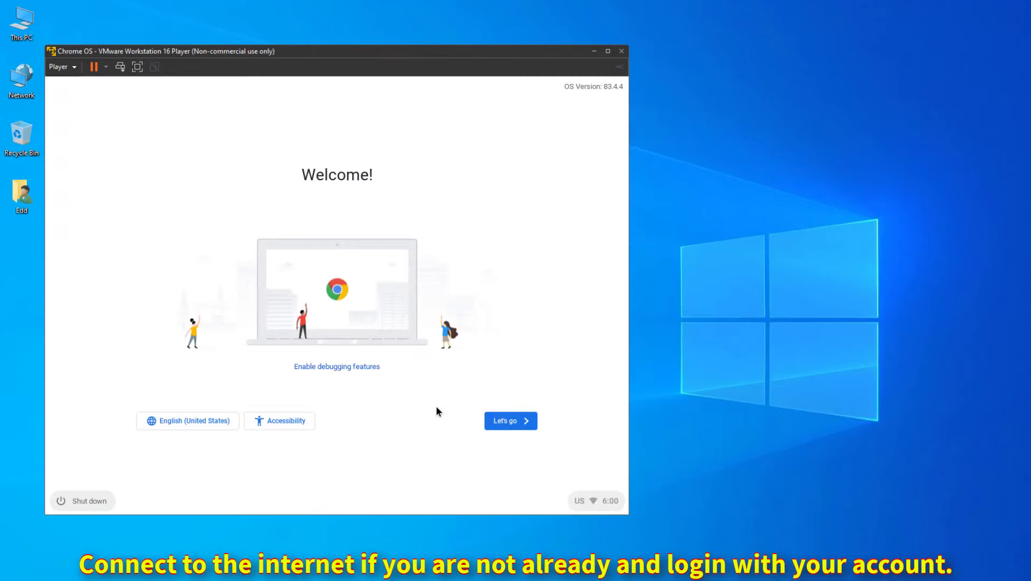
{"action": "left_click", "coordinate": [510, 424]}
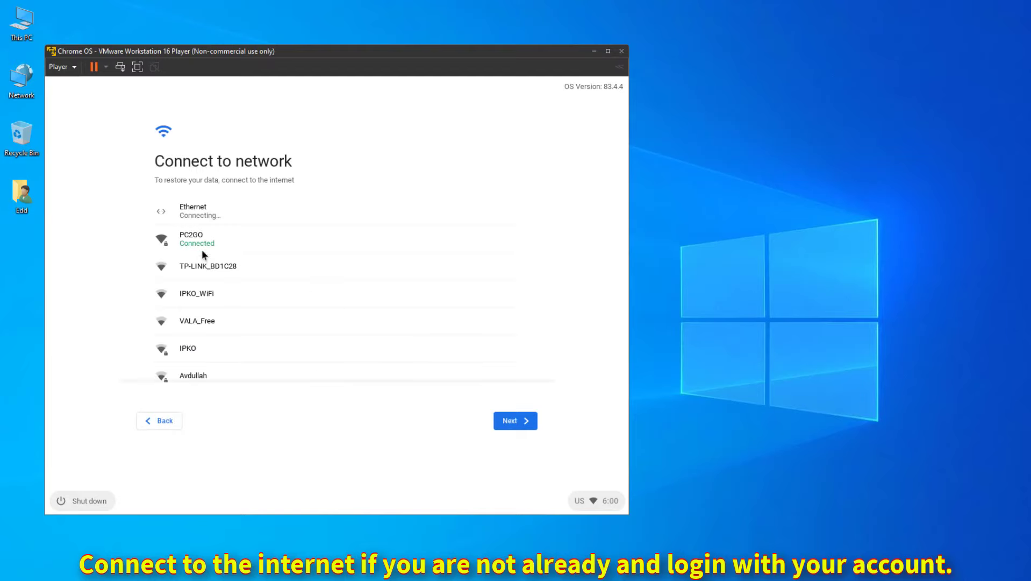
Accept the data collection terms and sign in with the Google account e-mail and password.
{"action": "left_click", "coordinate": [524, 421]}
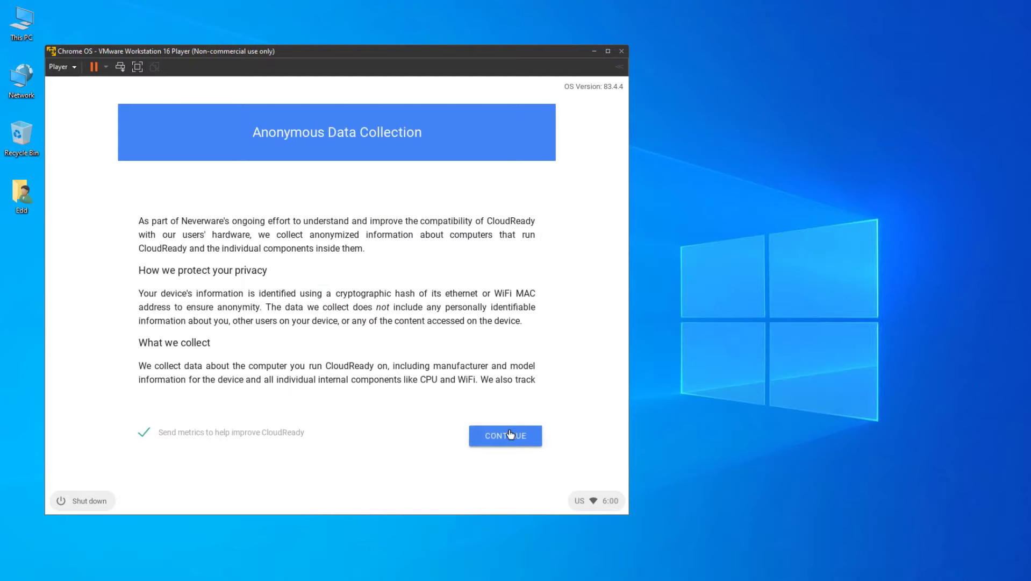
{"action": "left_click", "coordinate": [510, 434]}
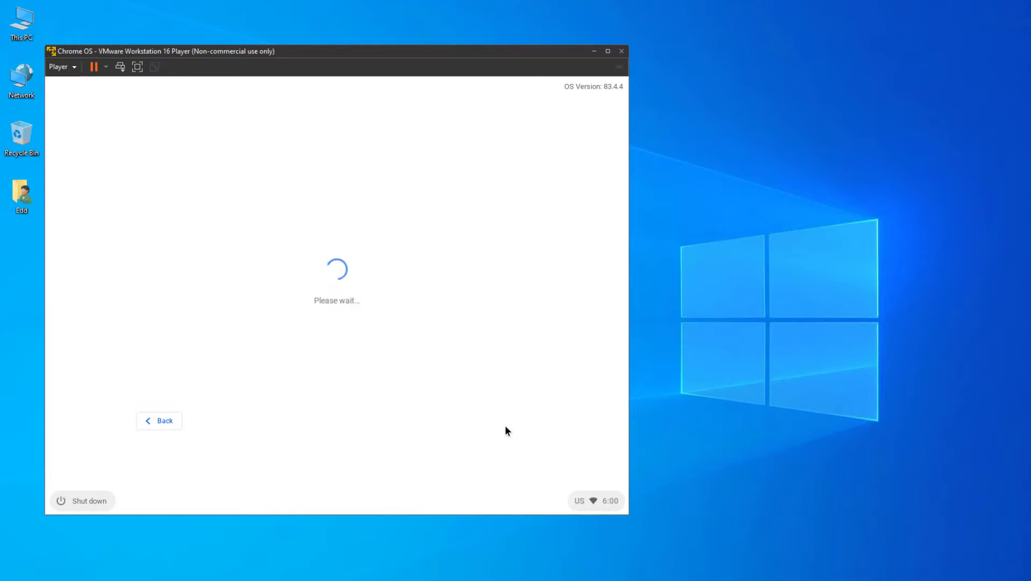
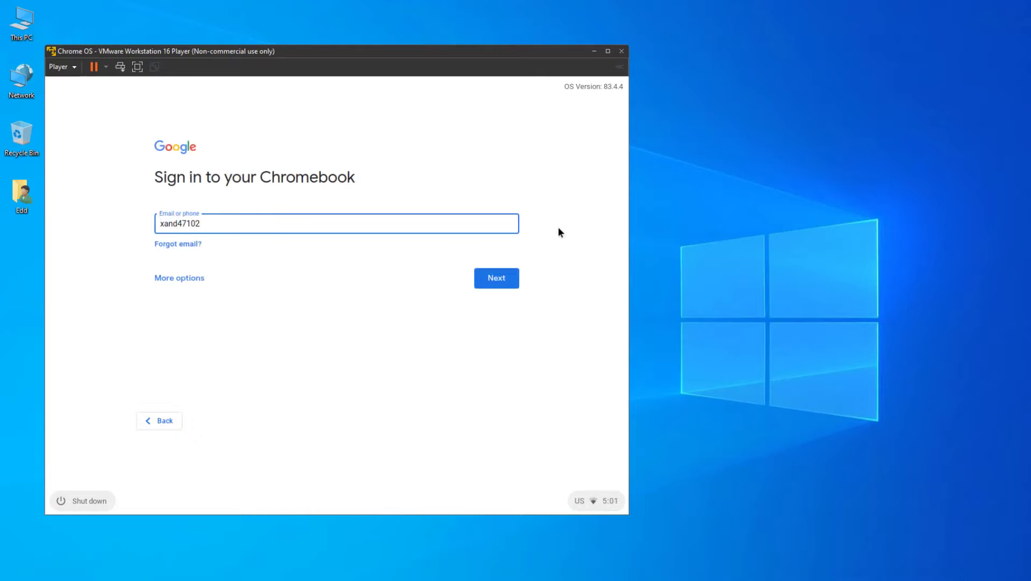
{"action": "left_click", "coordinate": [509, 277]}
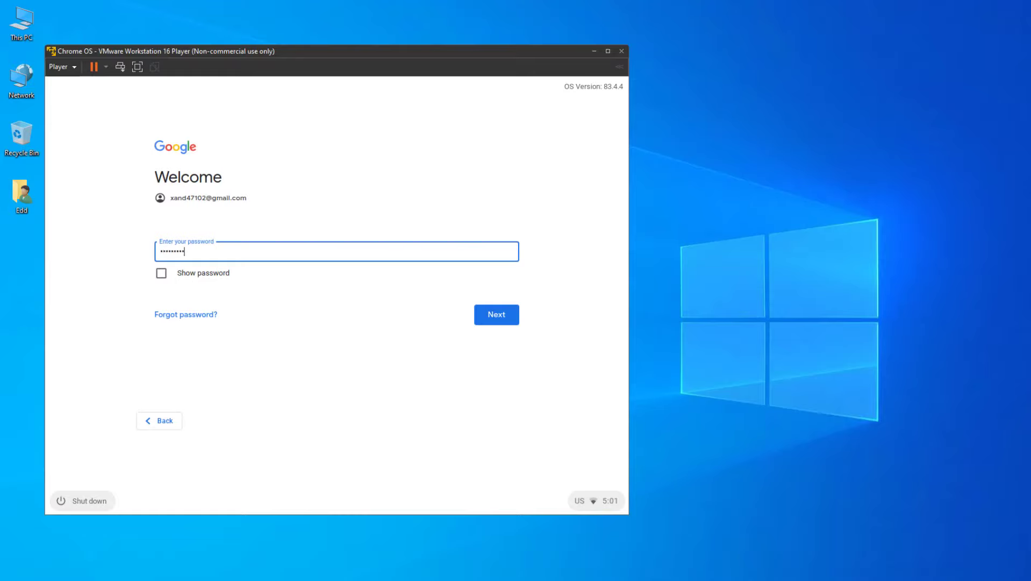
{"action": "left_click", "coordinate": [506, 315]}
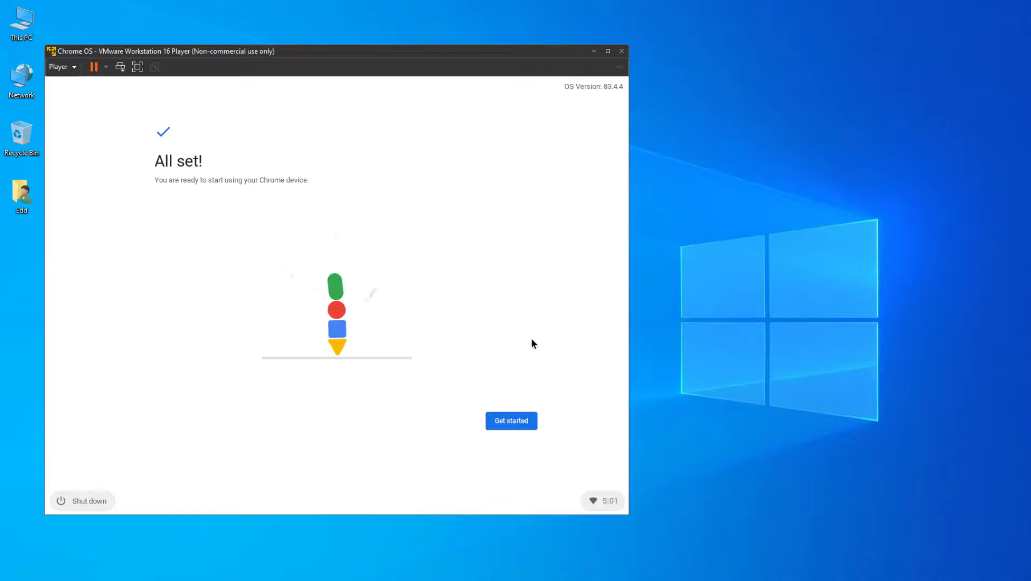
Finish setup and dismiss the CloudReady getting started page and welcome message.
{"action": "left_click", "coordinate": [502, 422]}
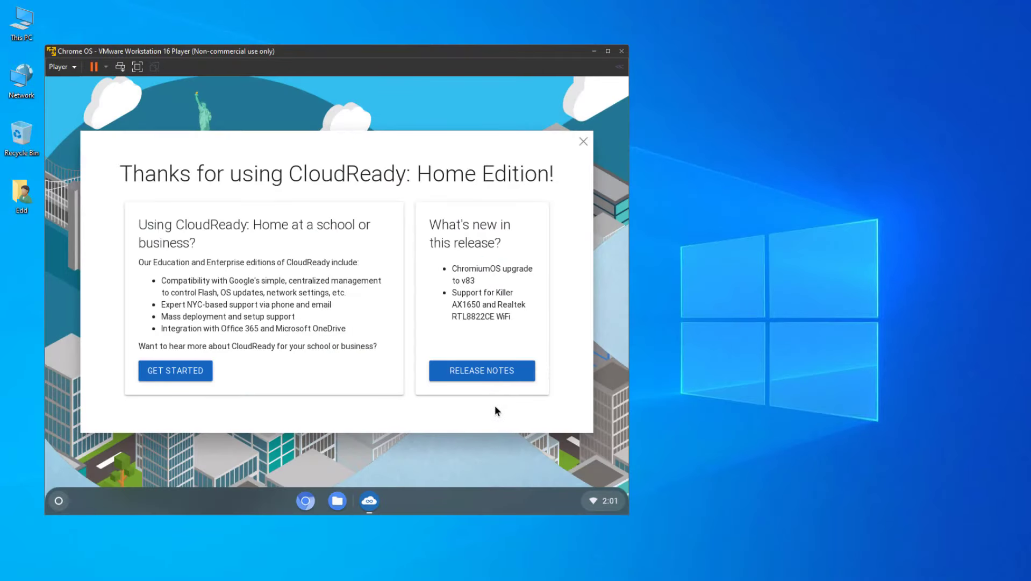
{"action": "left_click", "coordinate": [182, 371]}
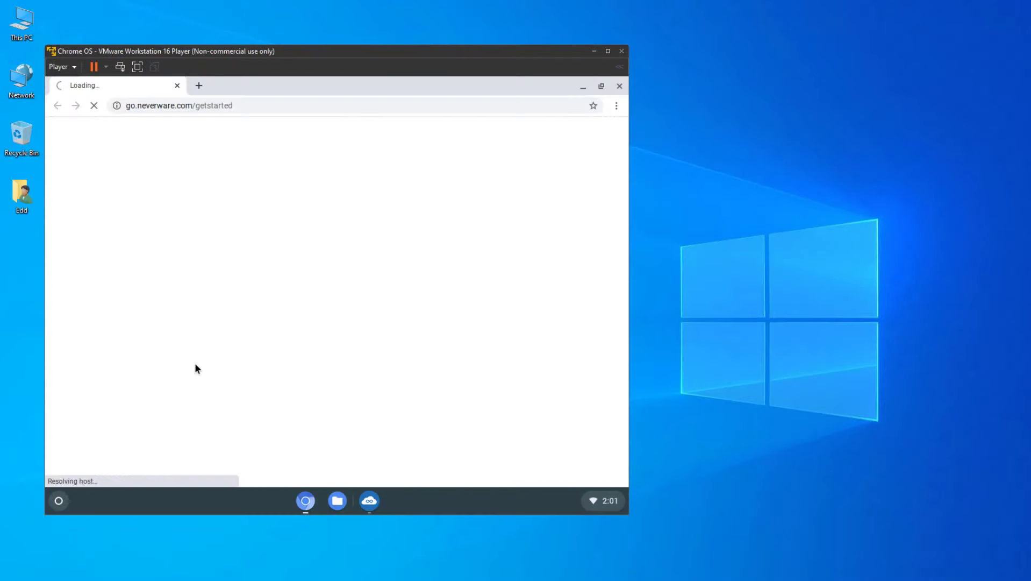
{"action": "left_click", "coordinate": [619, 85]}
{"action": "left_click", "coordinate": [581, 140]}
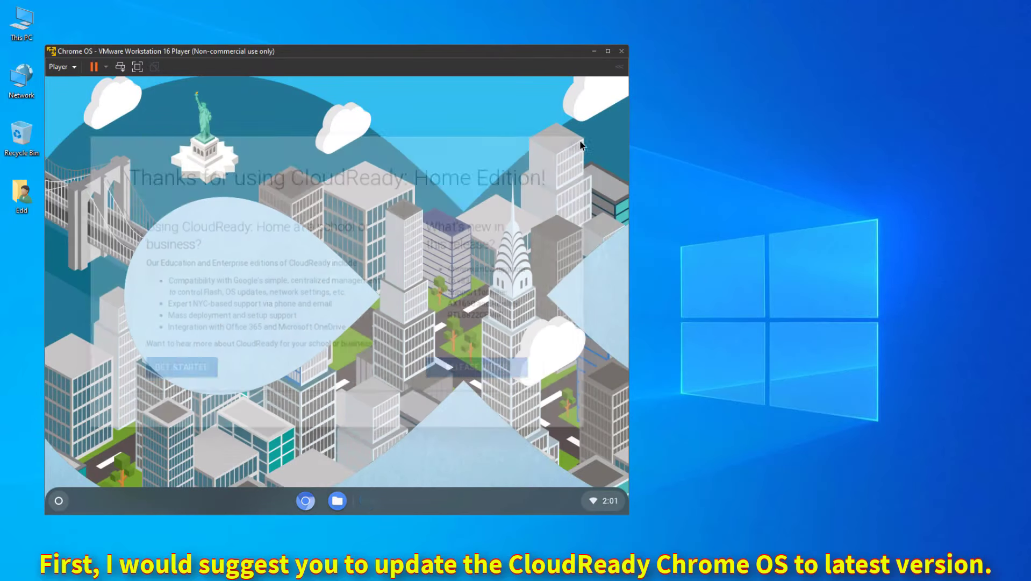
In Settings > About CloudReady, download the available update and restart the guest.
{"action": "left_click", "coordinate": [59, 501]}
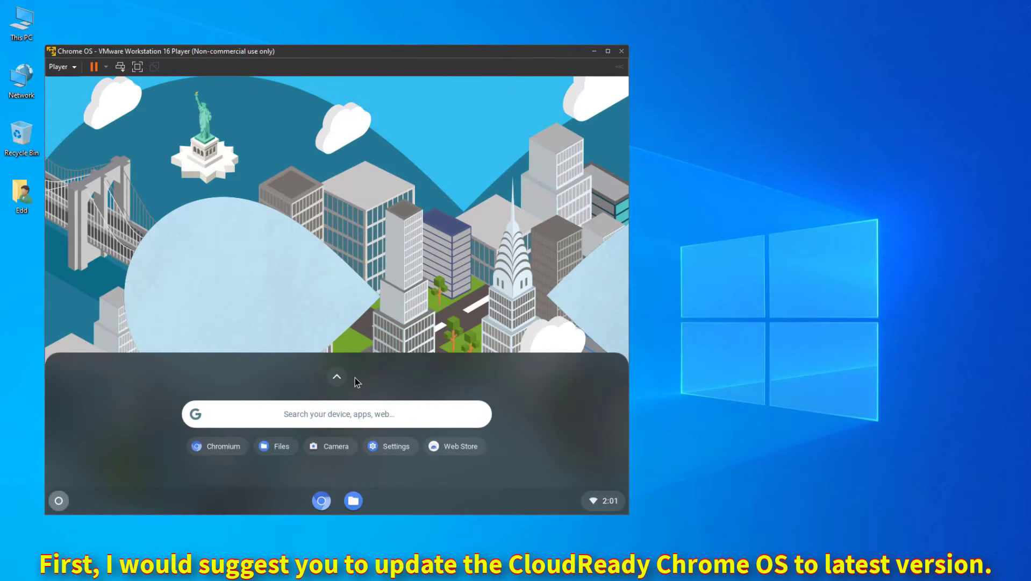
{"action": "left_click", "coordinate": [337, 376]}
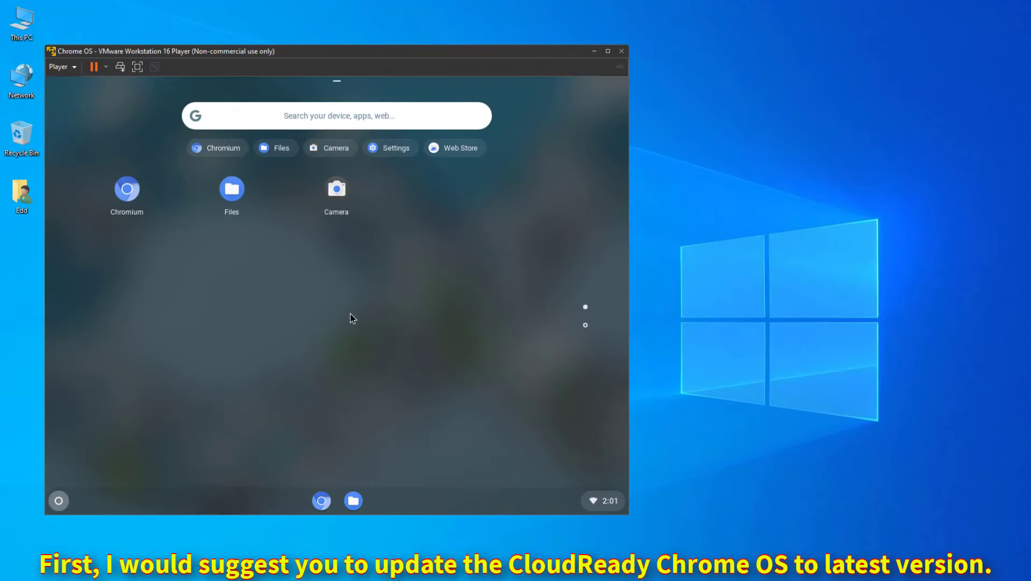
{"action": "left_click", "coordinate": [588, 324]}
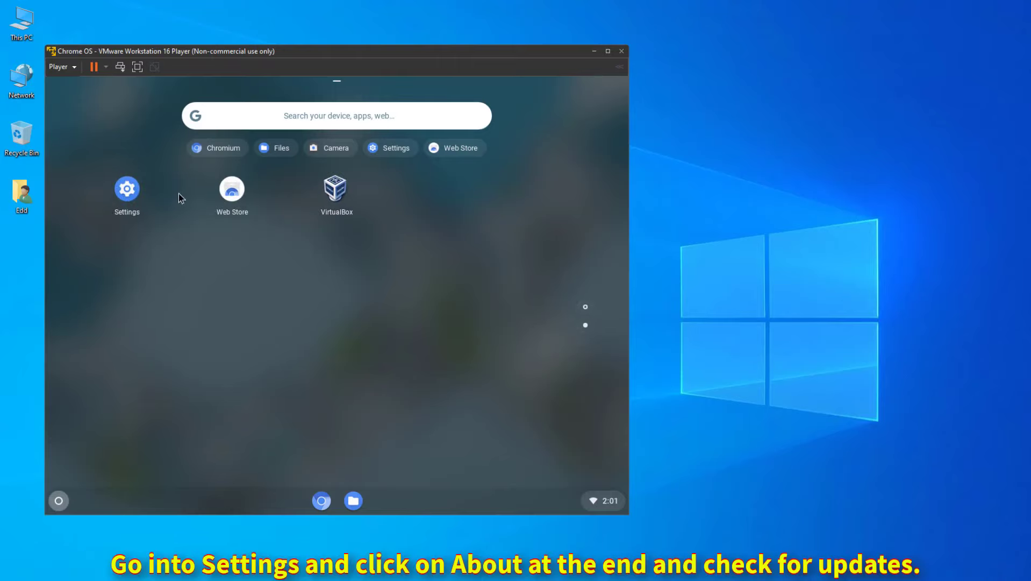
{"action": "left_click", "coordinate": [139, 189]}
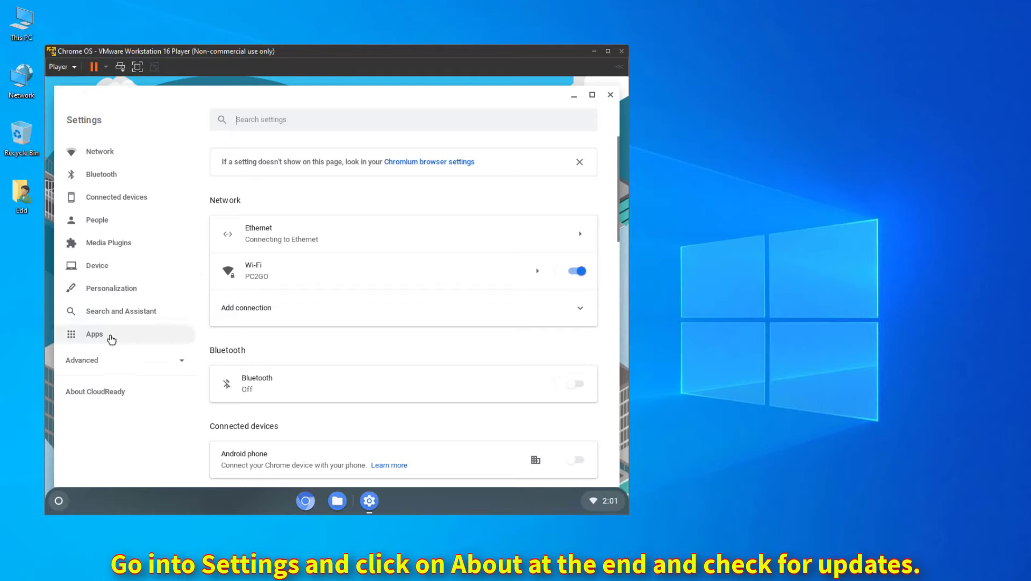
{"action": "left_click", "coordinate": [118, 358]}
{"action": "scroll", "coordinate": [127, 358], "scroll_direction": "down", "scroll_amount": 3}
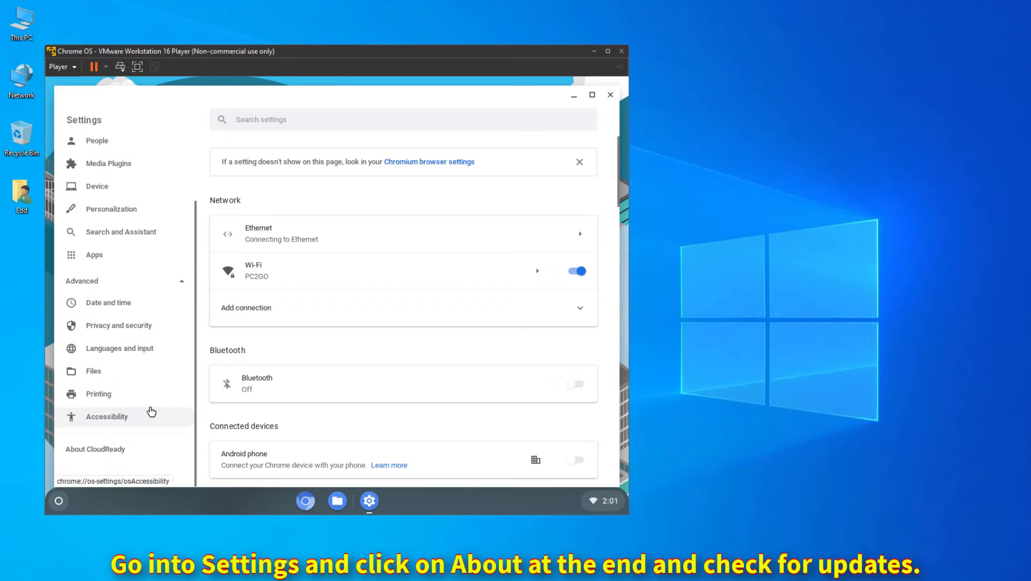
{"action": "left_click", "coordinate": [133, 449]}
{"action": "left_click", "coordinate": [544, 228]}
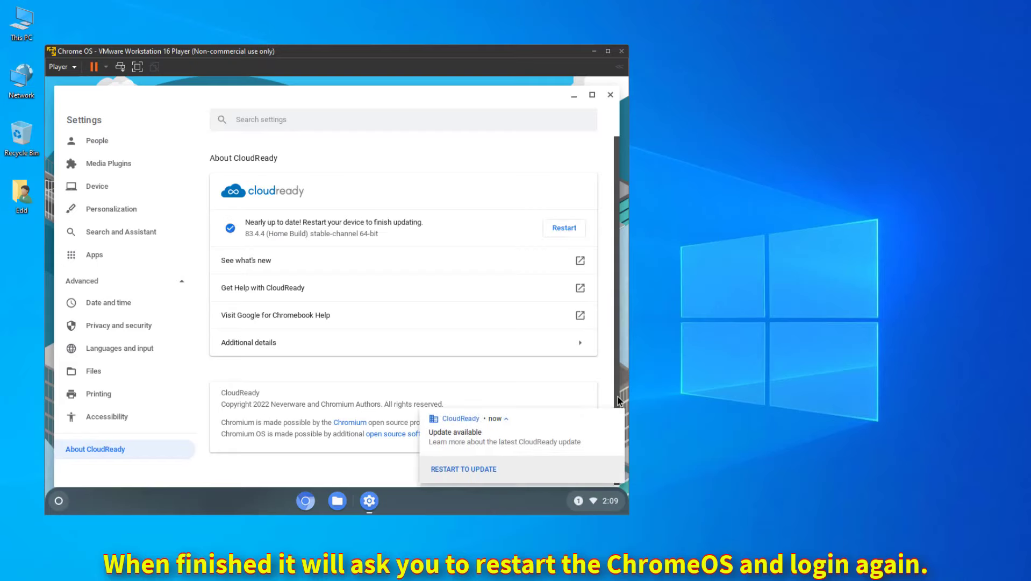
{"action": "left_click", "coordinate": [491, 467]}
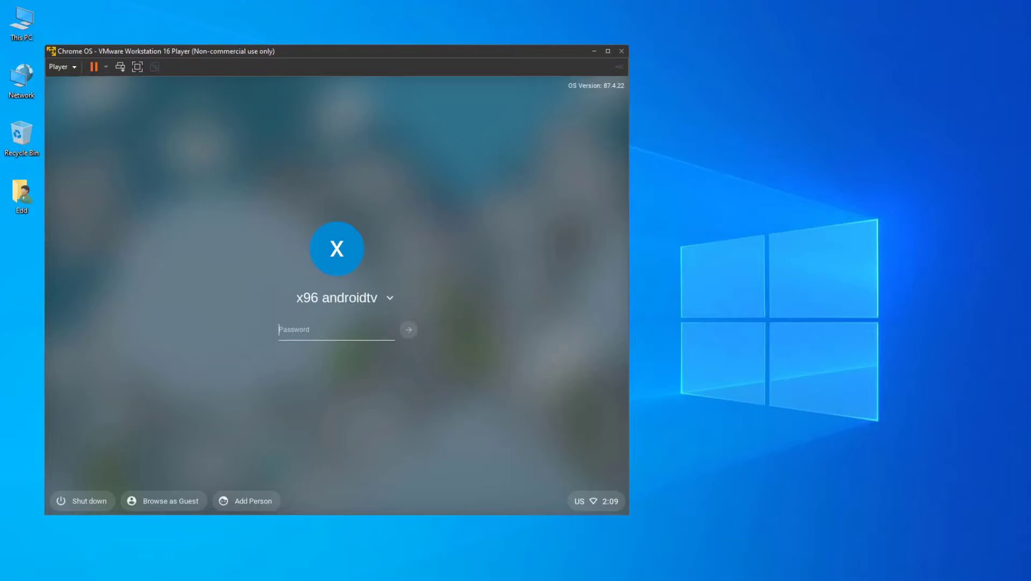
Log back in, fetch the next update from CloudReady 87.4.22, and restart to apply it.
{"action": "type", "text": "•••••••••••••"}
{"action": "key", "text": "Return"}
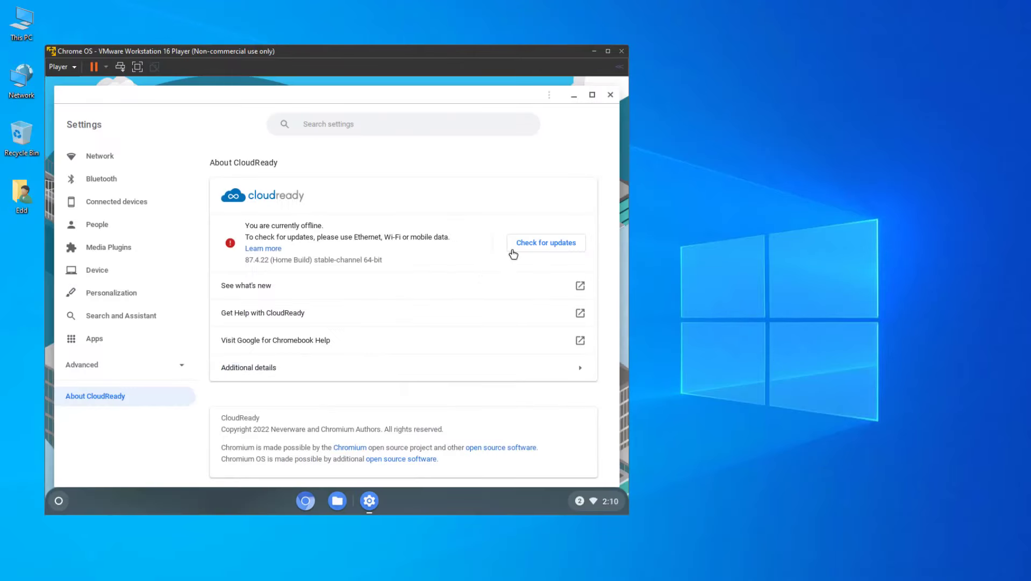
{"action": "left_click", "coordinate": [519, 245]}
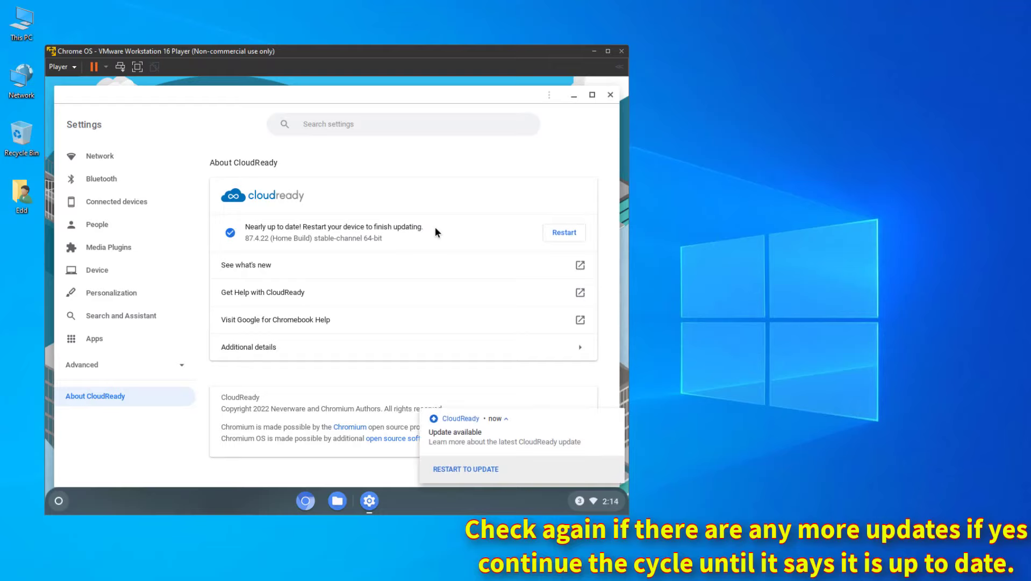
{"action": "left_click", "coordinate": [564, 232]}
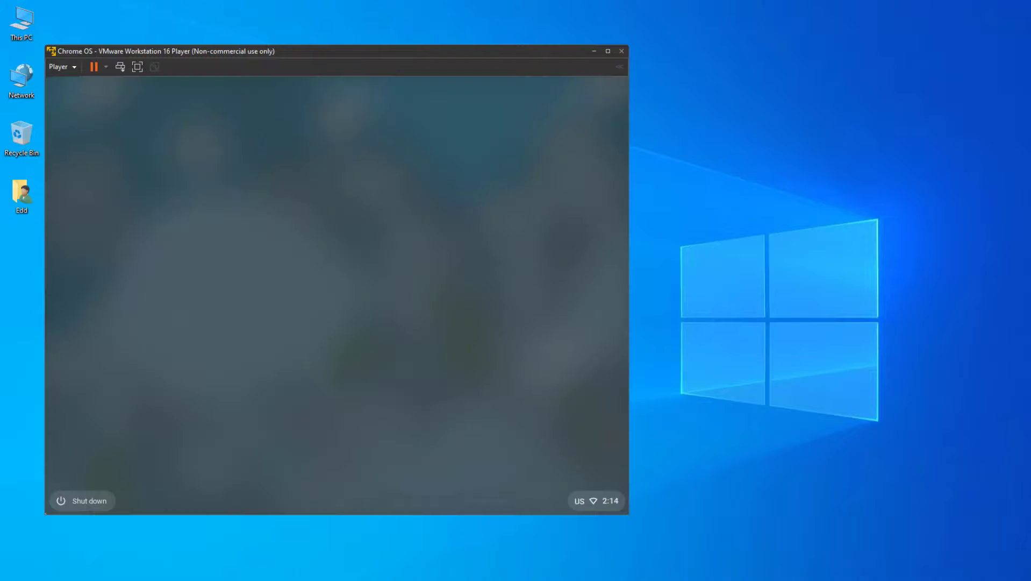
Log in with the account password and close the Chrome window.
{"action": "type", "text": "12"}
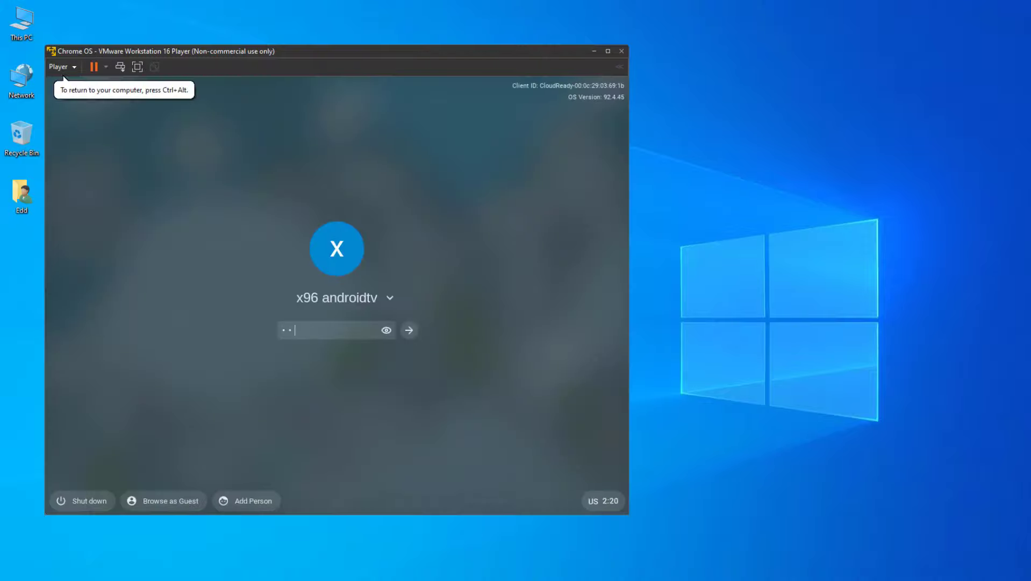
{"action": "type", "text": "34"}
{"action": "key", "text": "Return"}
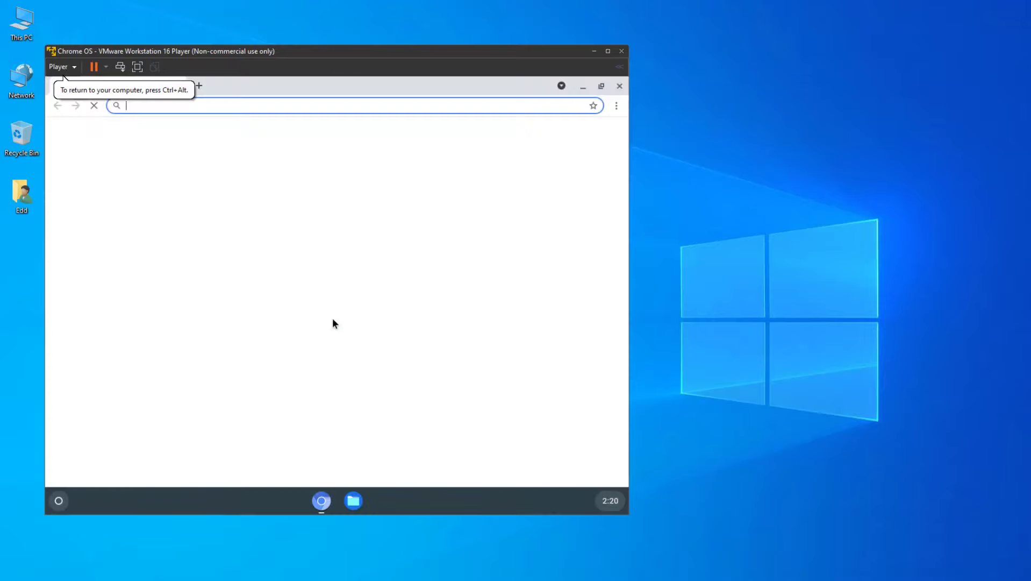
{"action": "left_click", "coordinate": [615, 92]}
From Settings > About CloudReady, download the 92.4.45 update and restart the guest.
{"action": "left_click", "coordinate": [59, 500]}
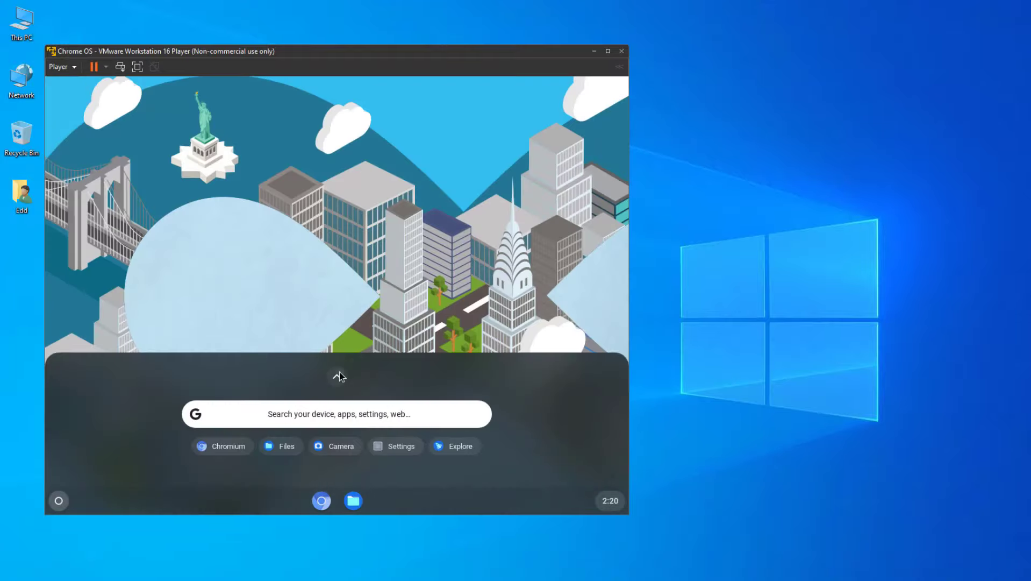
{"action": "left_click", "coordinate": [338, 373]}
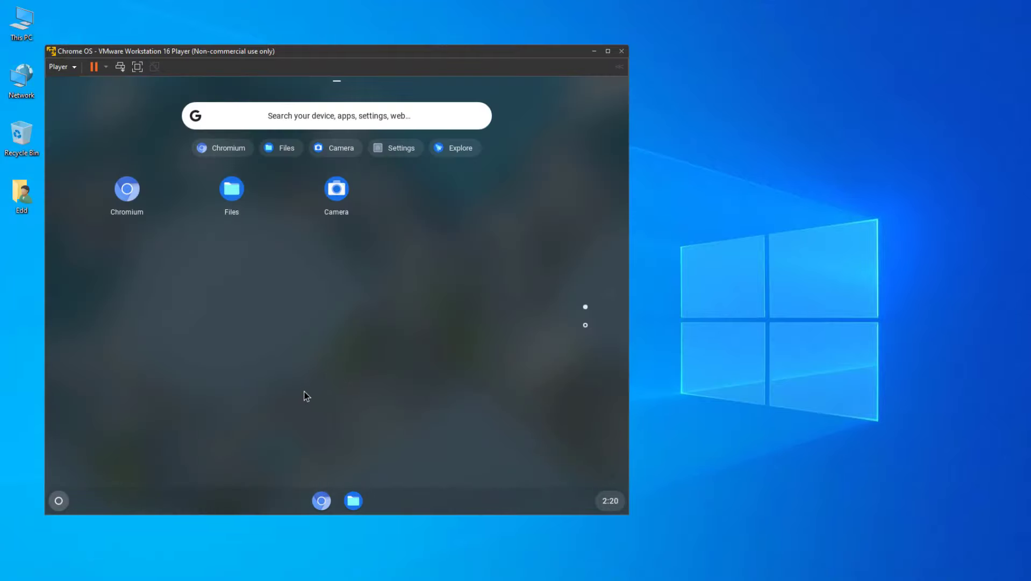
{"action": "left_click", "coordinate": [399, 147]}
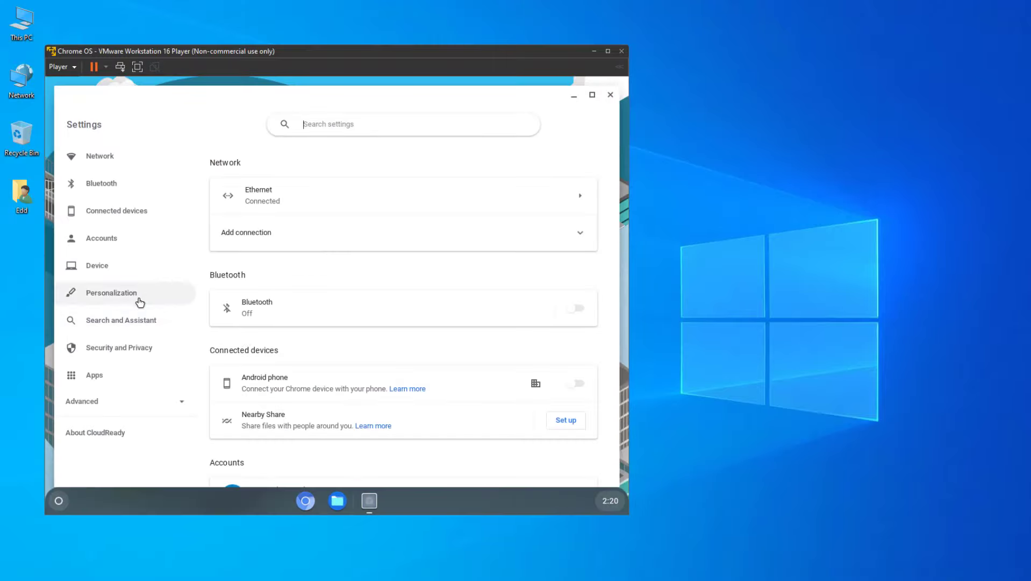
{"action": "left_click", "coordinate": [101, 430]}
{"action": "left_click", "coordinate": [534, 232]}
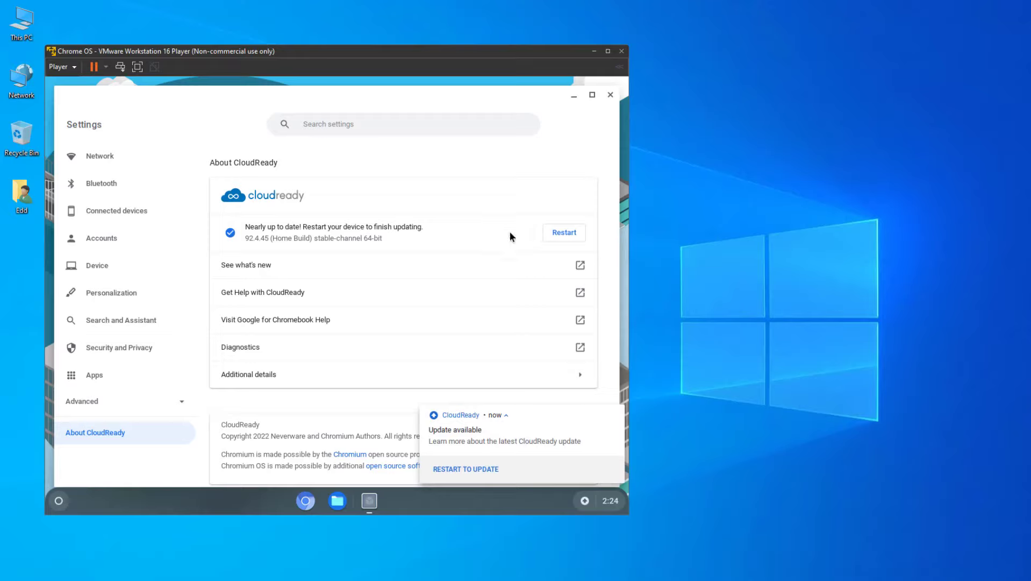
{"action": "left_click", "coordinate": [554, 234]}
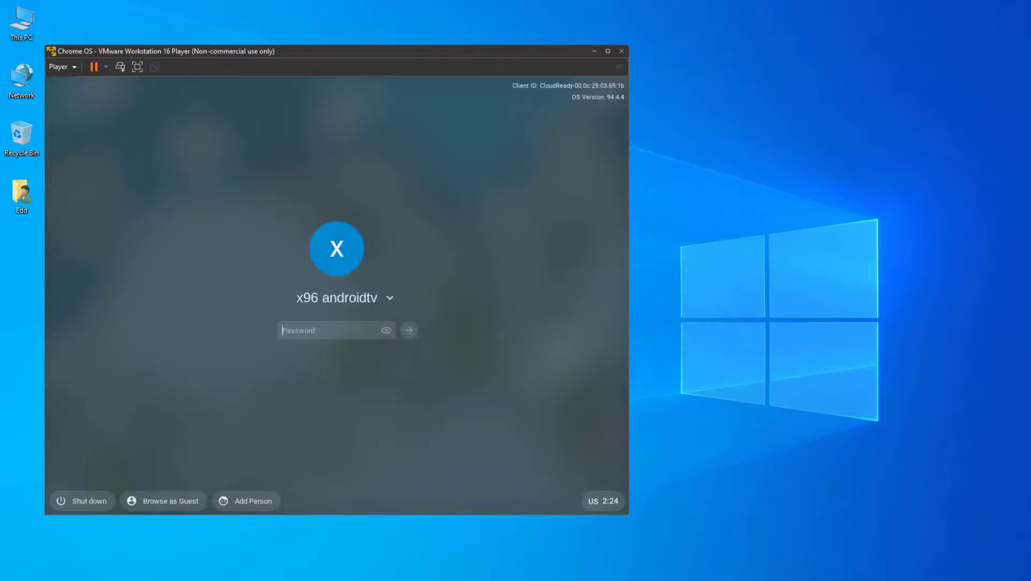
Log in and check Settings > About CloudReady, confirming version 94.4.4 is up to date.
{"action": "type", "text": "•••••••••••••"}
{"action": "key", "text": "Return"}
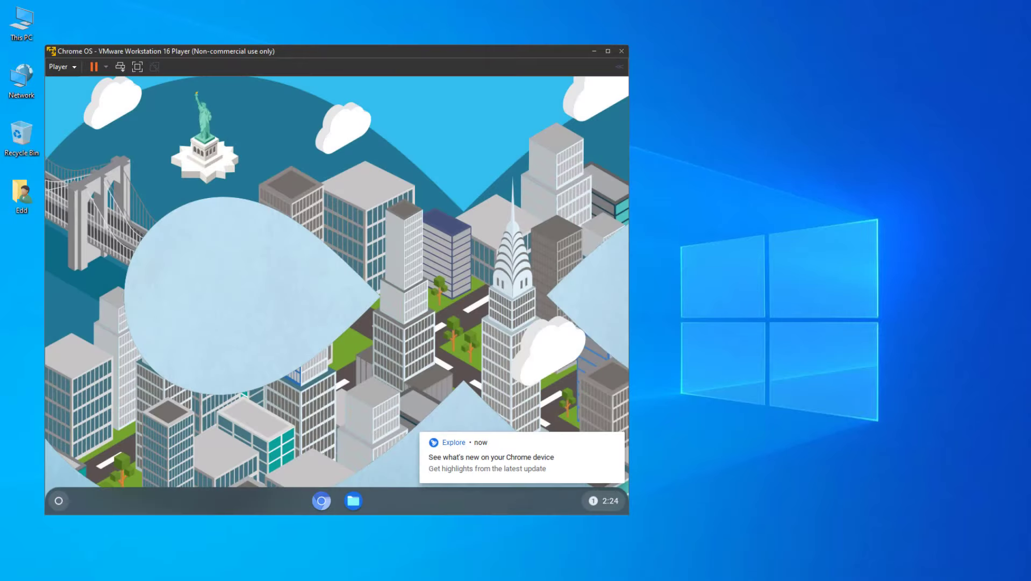
{"action": "left_click", "coordinate": [60, 500]}
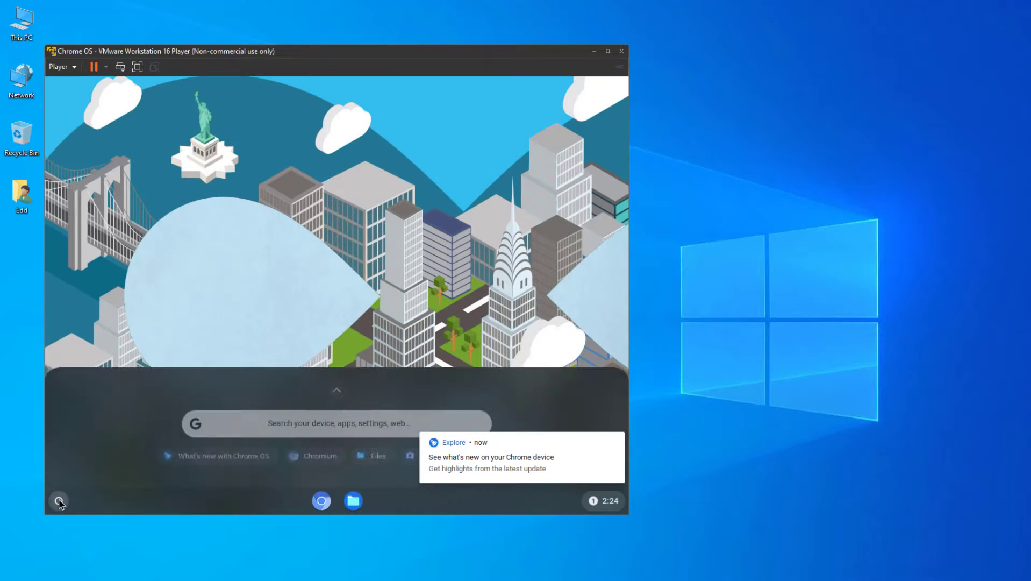
{"action": "left_click", "coordinate": [343, 380]}
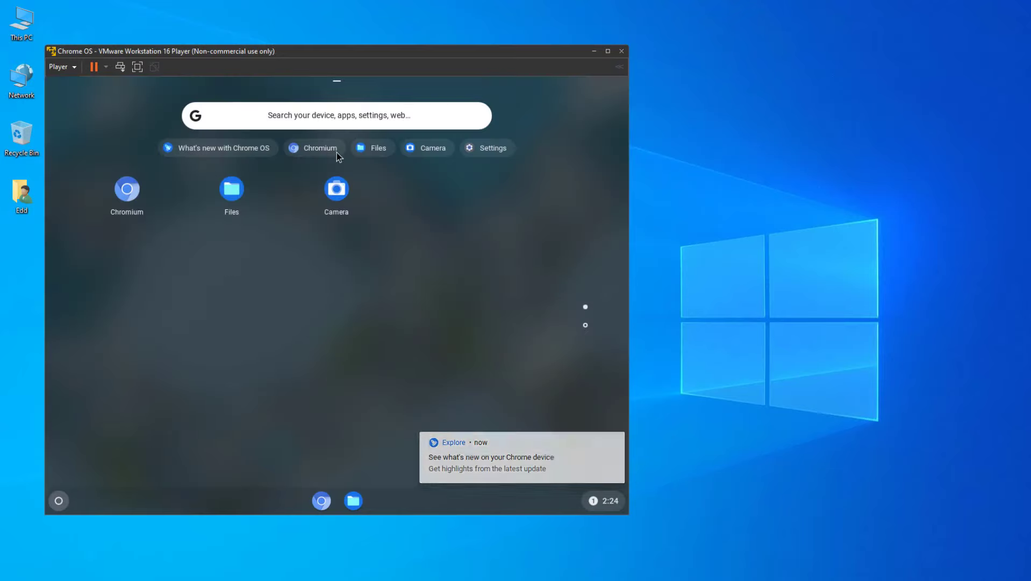
{"action": "left_click", "coordinate": [488, 153]}
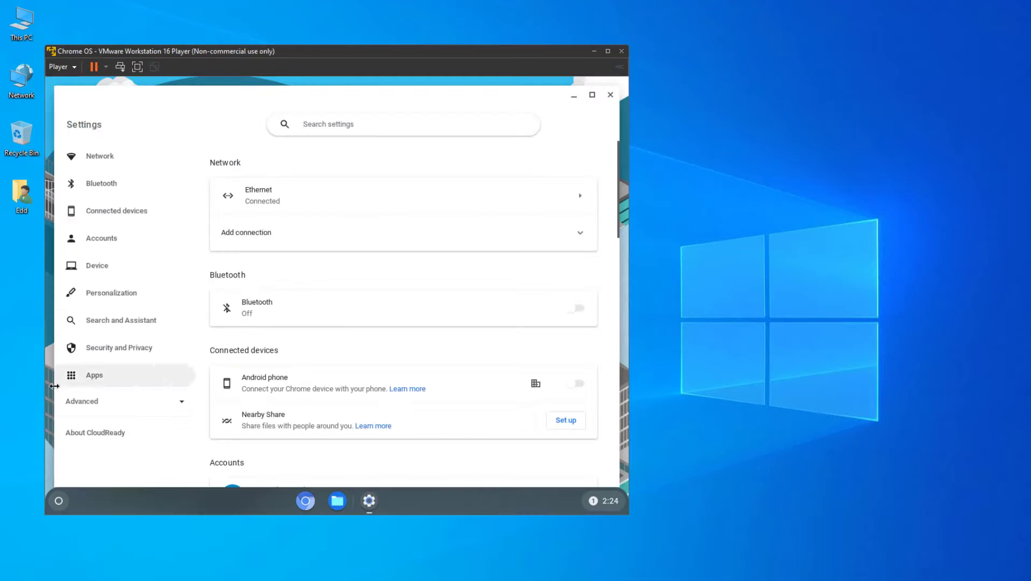
{"action": "left_click", "coordinate": [89, 432]}
{"action": "left_click", "coordinate": [524, 236]}
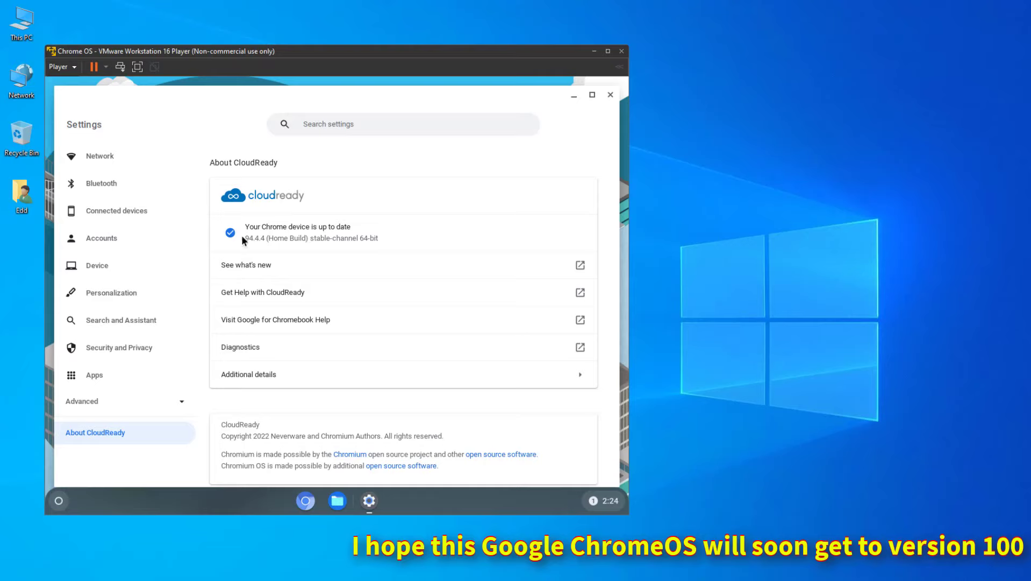
Highlight the installed version text, then close the Settings window.
{"action": "left_click_drag", "start_coordinate": [244, 237], "coordinate": [367, 238]}
{"action": "left_click", "coordinate": [407, 243]}
{"action": "scroll", "coordinate": [402, 239], "scroll_direction": "down", "scroll_amount": 1}
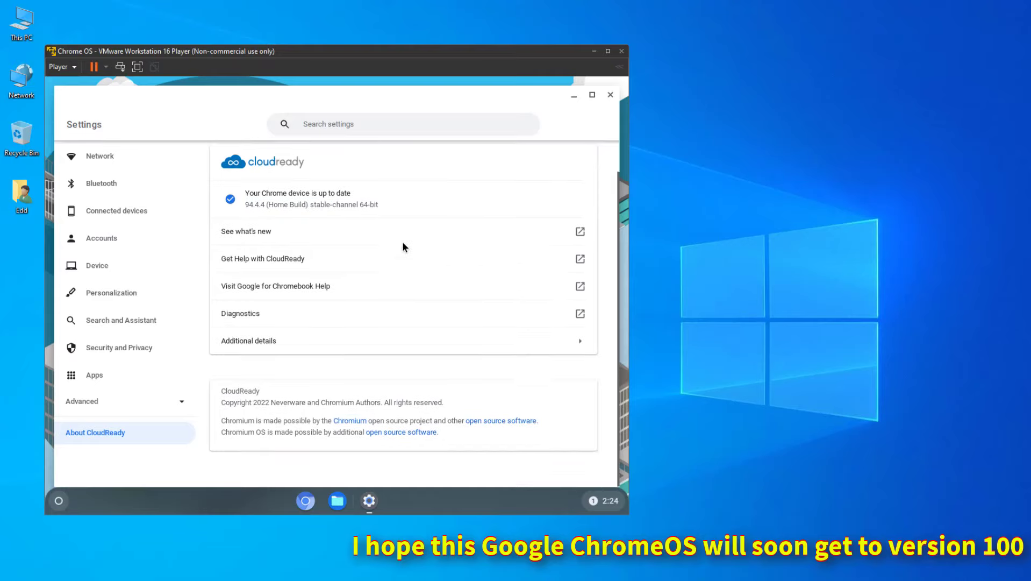
{"action": "left_click", "coordinate": [609, 96]}
Open the desktop's wallpaper picker and browse the Landscapes category.
{"action": "right_click", "coordinate": [329, 348]}
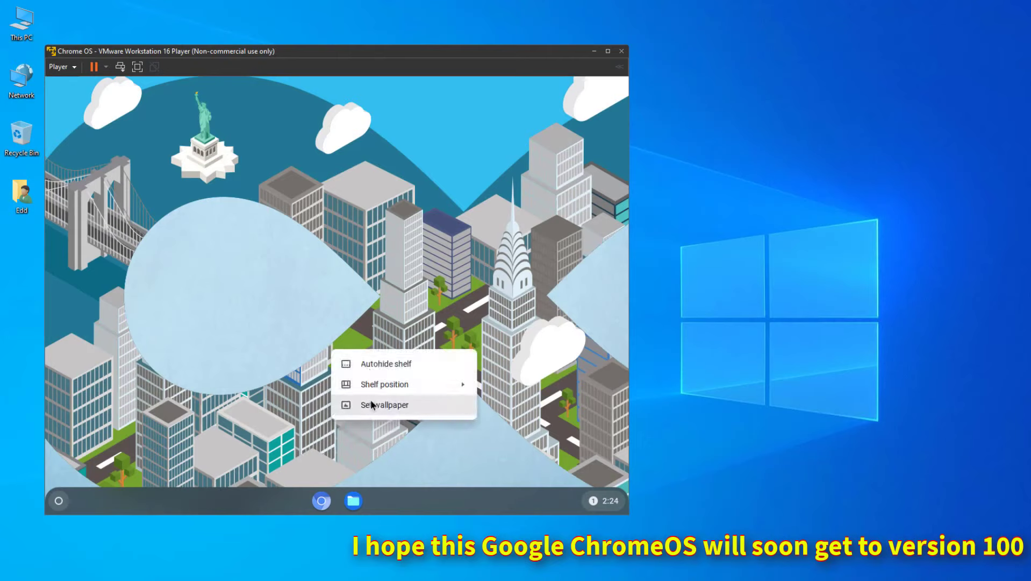
{"action": "left_click", "coordinate": [372, 404]}
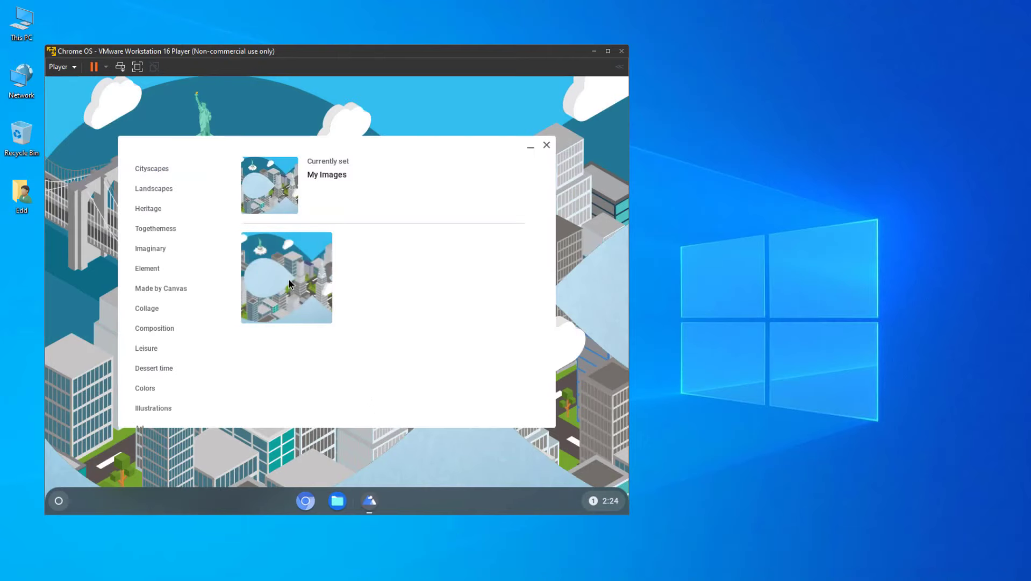
{"action": "left_click", "coordinate": [166, 193]}
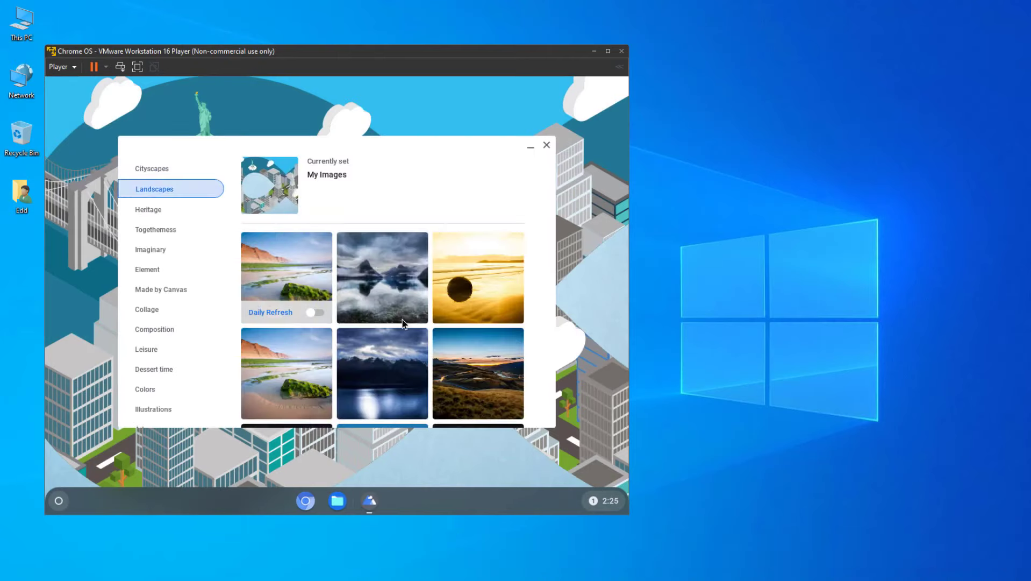
{"action": "scroll", "coordinate": [403, 325], "scroll_direction": "down", "scroll_amount": 3}
{"action": "scroll", "coordinate": [401, 329], "scroll_direction": "down", "scroll_amount": 4}
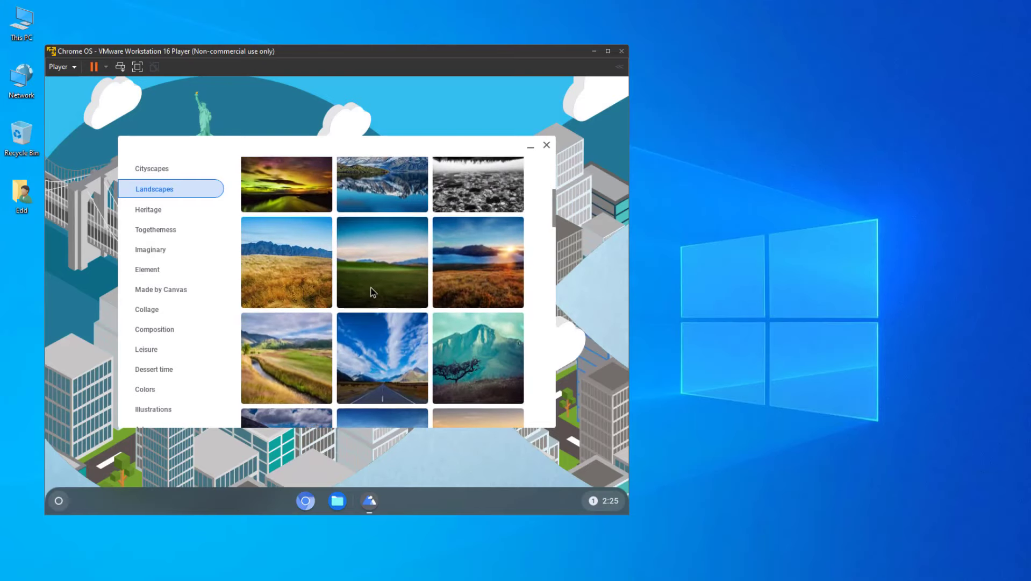
{"action": "scroll", "coordinate": [373, 293], "scroll_direction": "up", "scroll_amount": 1}
{"action": "scroll", "coordinate": [371, 264], "scroll_direction": "down", "scroll_amount": 2}
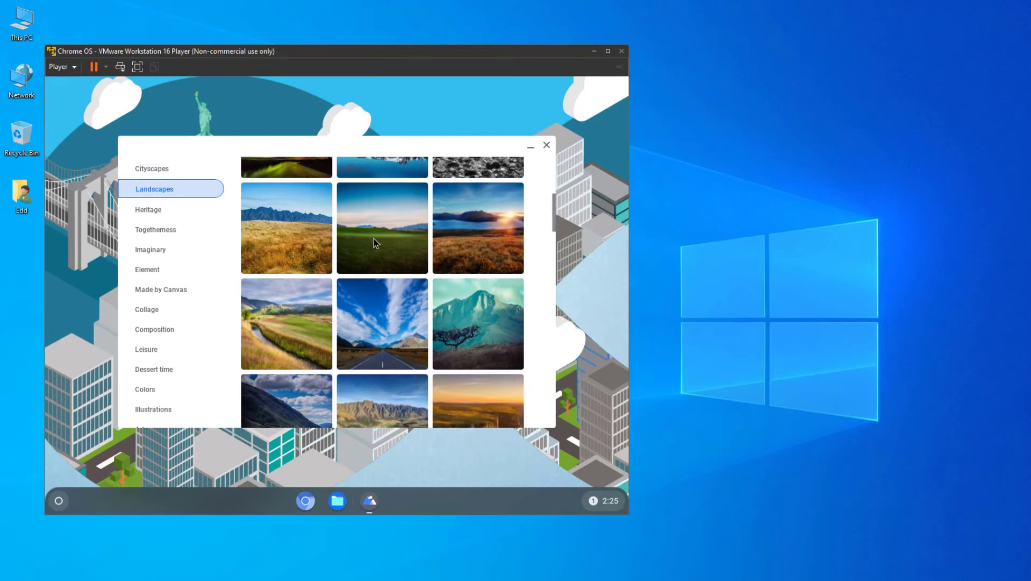
{"action": "scroll", "coordinate": [386, 253], "scroll_direction": "up", "scroll_amount": 2}
{"action": "scroll", "coordinate": [385, 264], "scroll_direction": "down", "scroll_amount": 5}
{"action": "scroll", "coordinate": [385, 264], "scroll_direction": "down", "scroll_amount": 6}
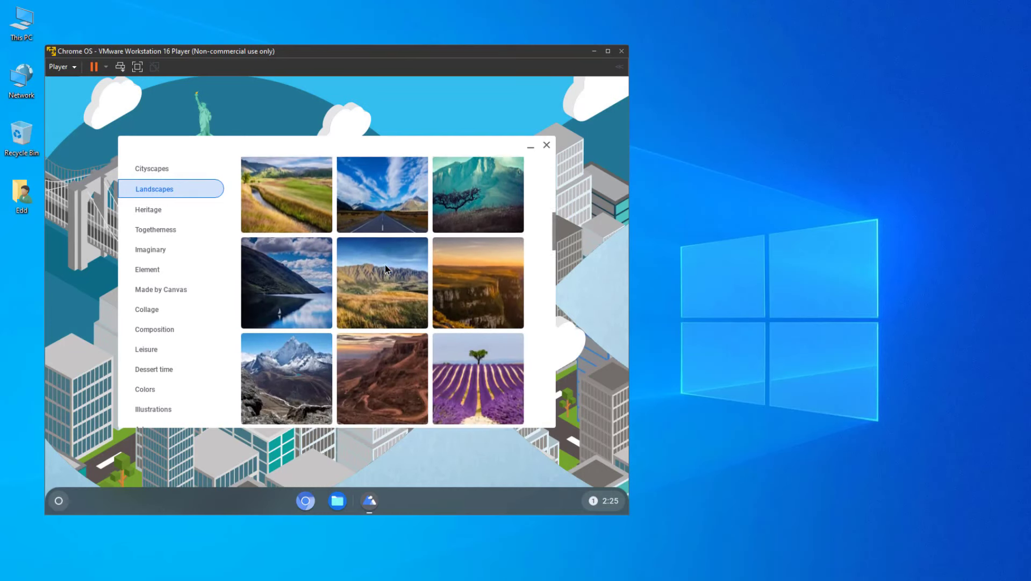
{"action": "scroll", "coordinate": [385, 265], "scroll_direction": "down", "scroll_amount": 7}
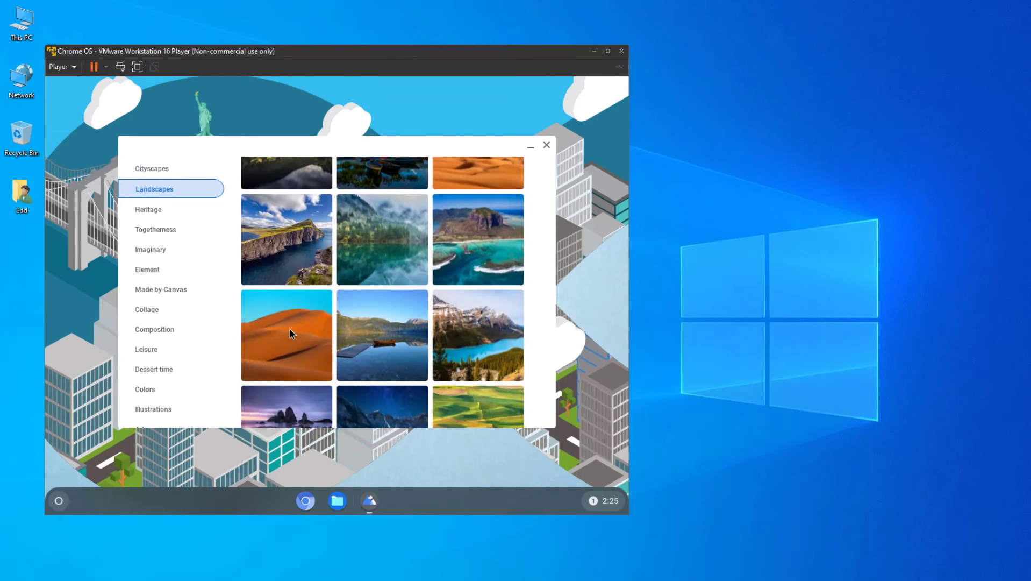
{"action": "scroll", "coordinate": [438, 342], "scroll_direction": "down", "scroll_amount": 3}
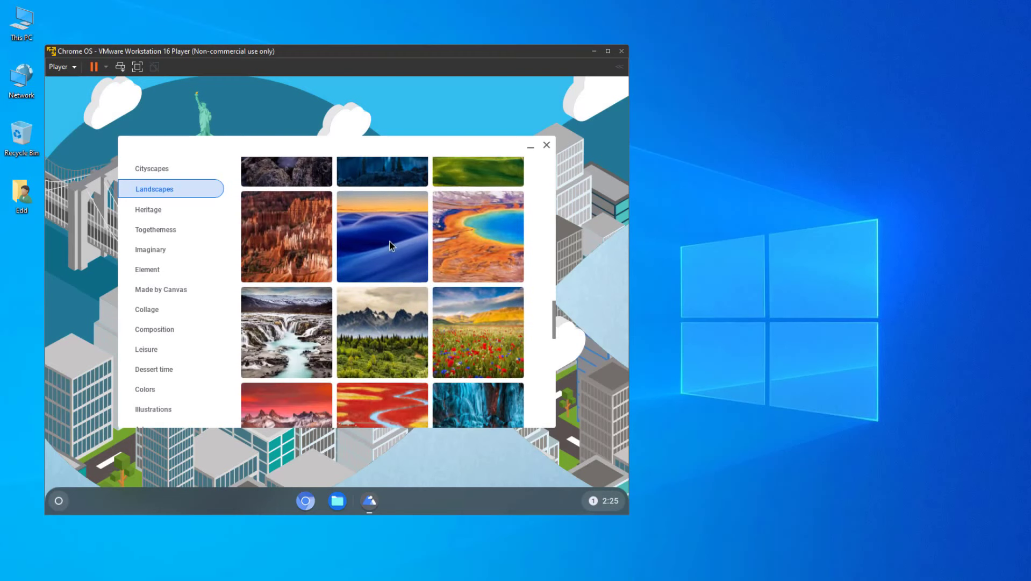
Apply the forest-below-jagged-mountains landscape as wallpaper, close the picker and open the launcher.
{"action": "left_click", "coordinate": [399, 271]}
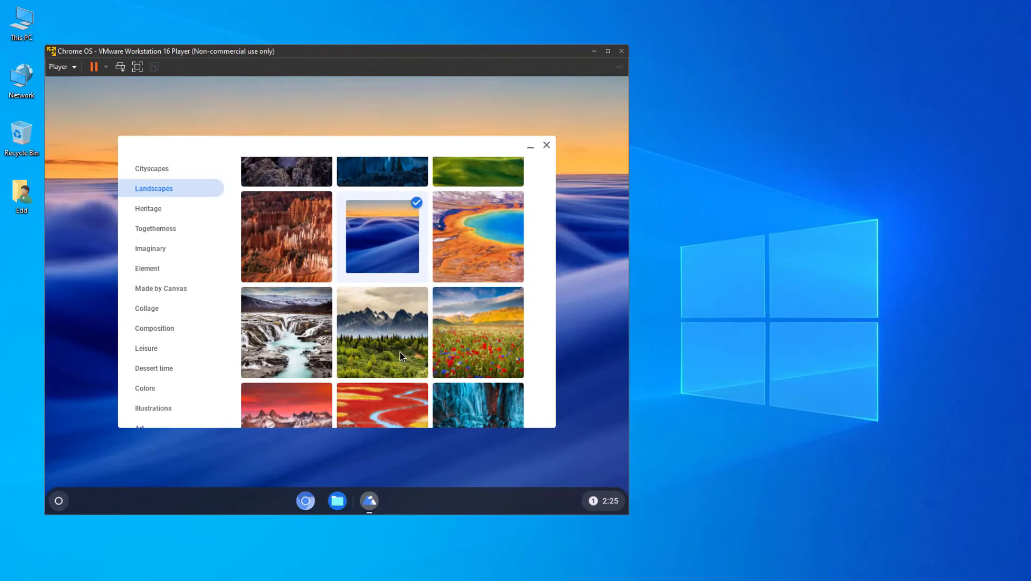
{"action": "left_click", "coordinate": [382, 331]}
{"action": "left_click", "coordinate": [546, 145]}
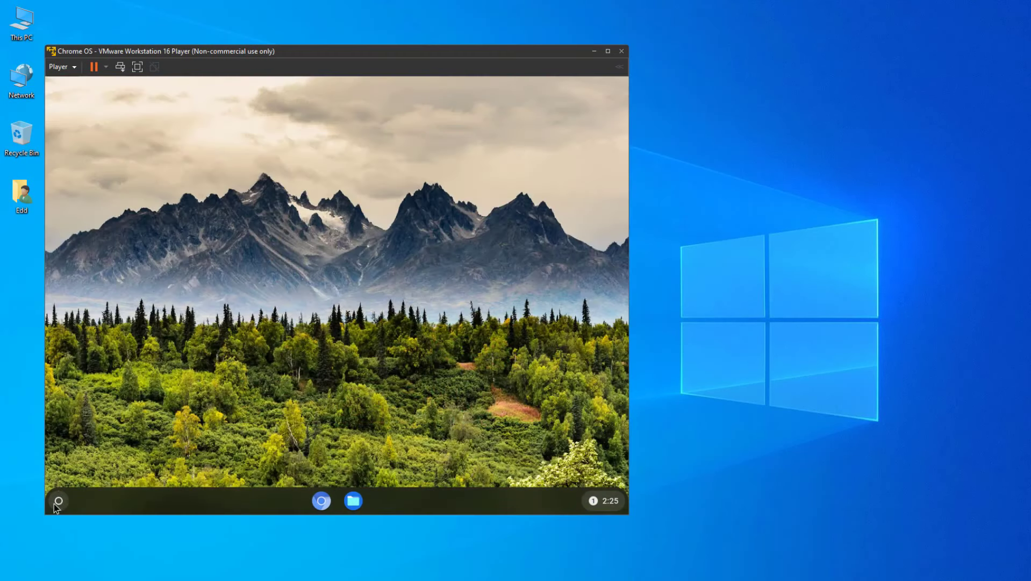
{"action": "left_click", "coordinate": [57, 501]}
Return to the desktop, launch Chromium from the shelf and load youtube.
{"action": "scroll", "coordinate": [339, 376], "scroll_direction": "down", "scroll_amount": 2}
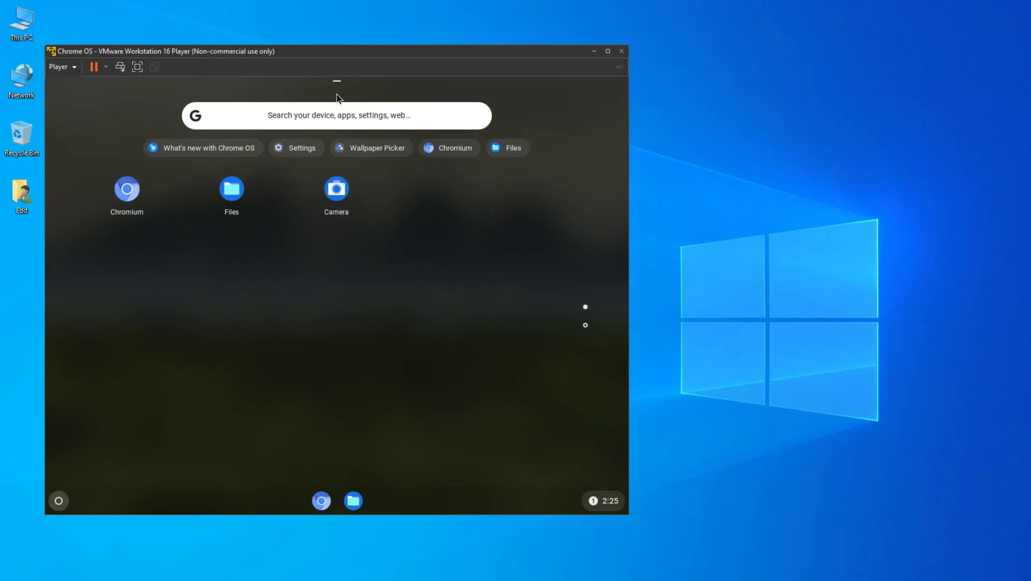
{"action": "left_click", "coordinate": [59, 500]}
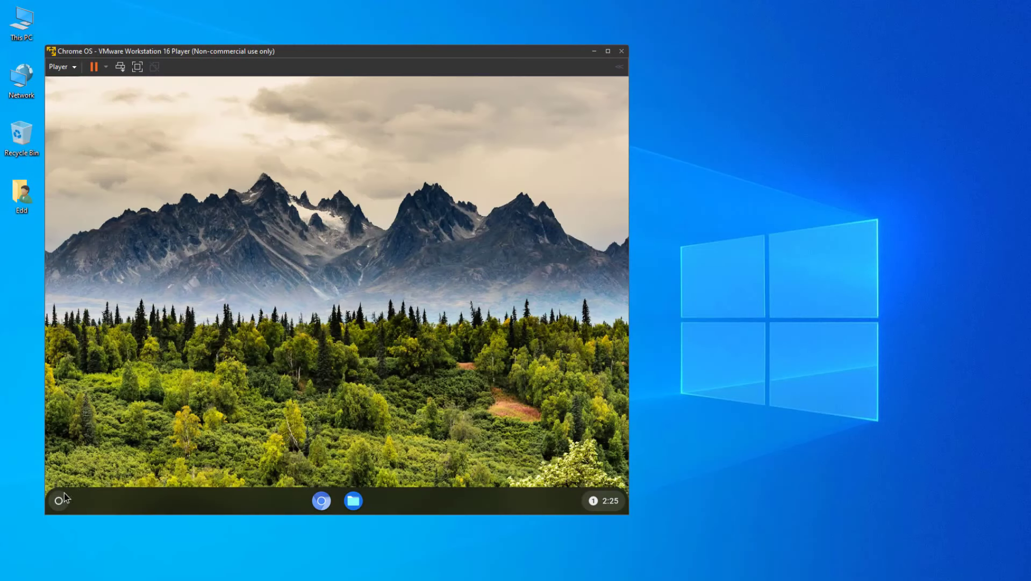
{"action": "left_click", "coordinate": [609, 502]}
{"action": "left_click", "coordinate": [321, 500]}
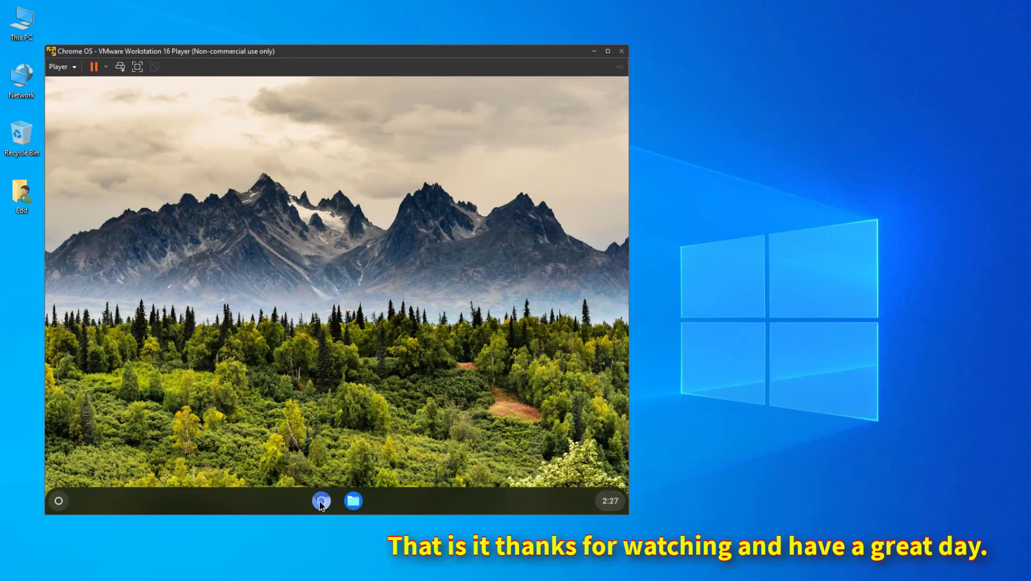
{"action": "type", "text": "youtube"}
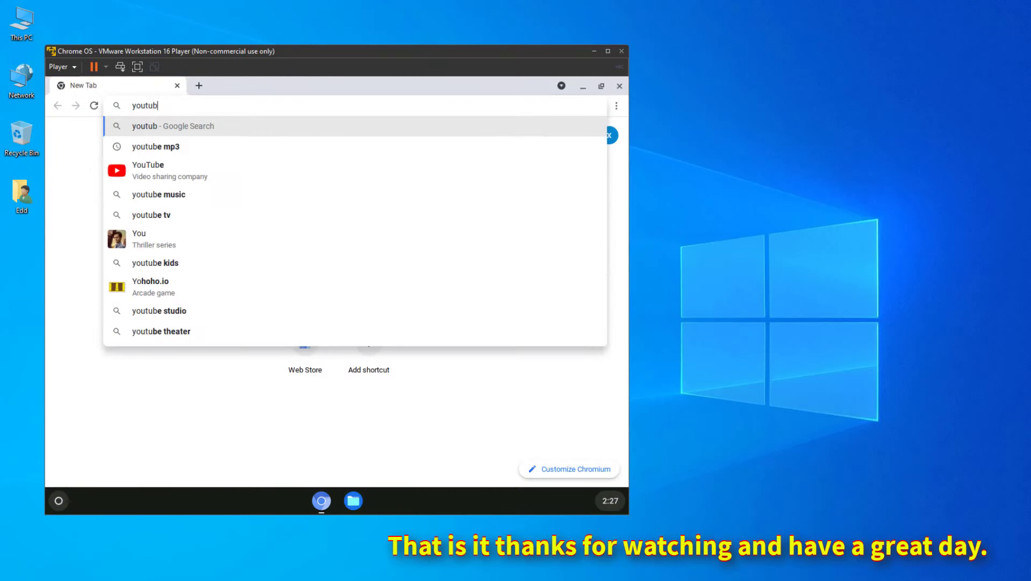
{"action": "key", "text": "Return"}
Dismiss the notification prompt, scroll the YouTube home page, then close Chromium.
{"action": "scroll", "coordinate": [474, 358], "scroll_direction": "down", "scroll_amount": 10}
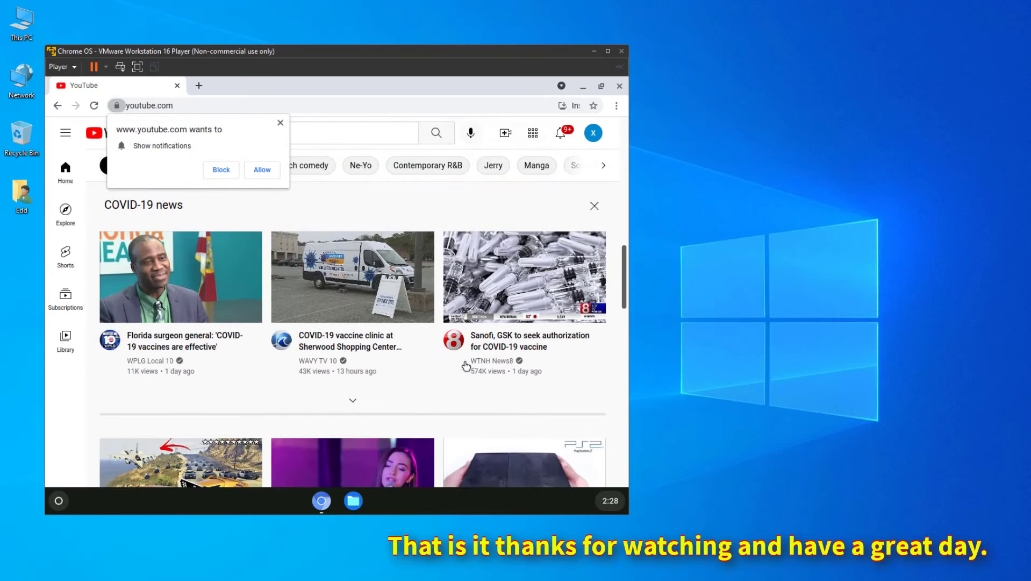
{"action": "left_click", "coordinate": [279, 122]}
{"action": "scroll", "coordinate": [260, 383], "scroll_direction": "down", "scroll_amount": 5}
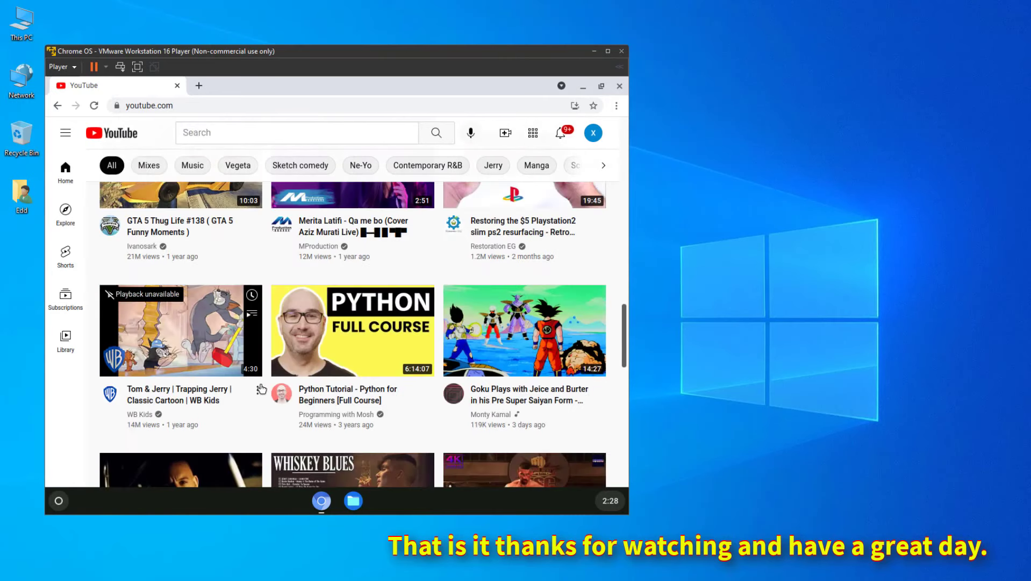
{"action": "scroll", "coordinate": [259, 383], "scroll_direction": "down", "scroll_amount": 5}
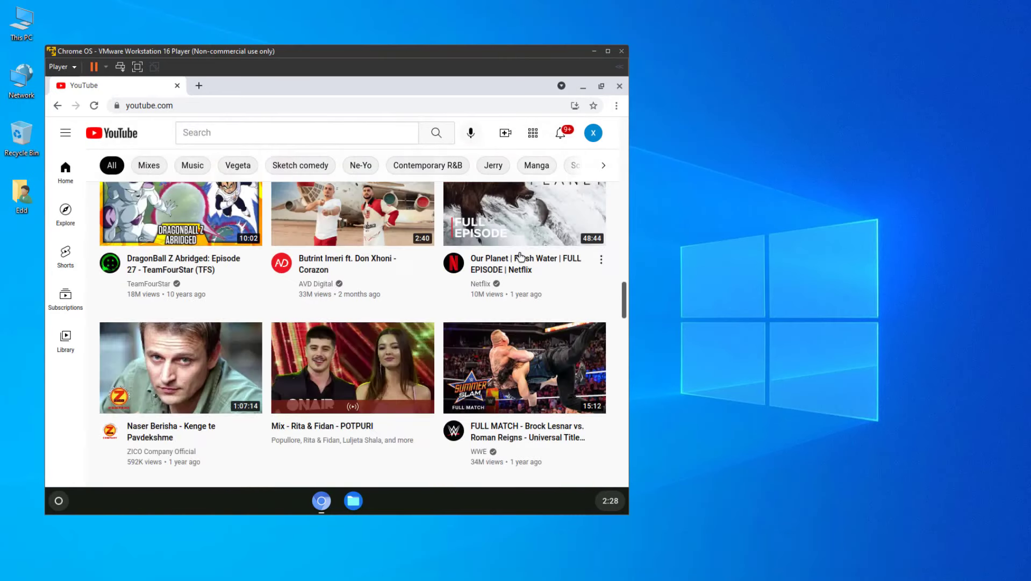
{"action": "left_click", "coordinate": [620, 87]}
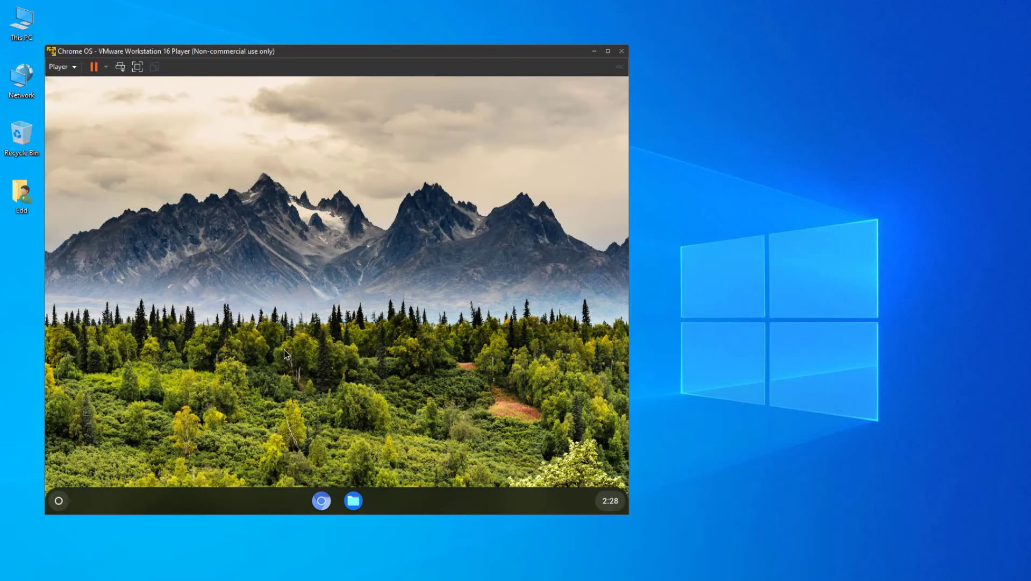